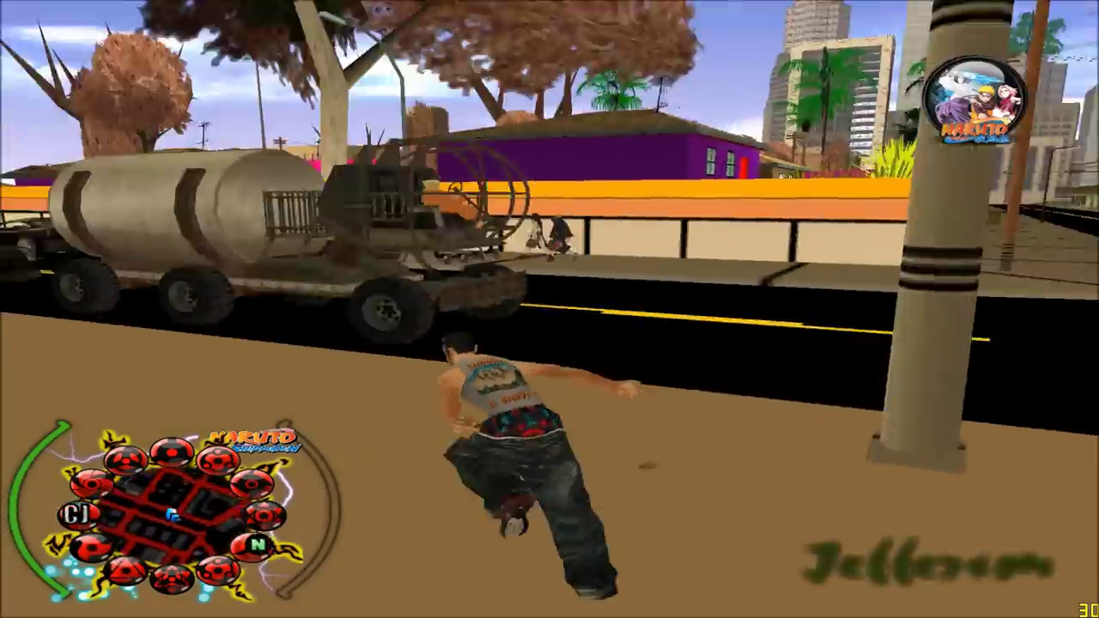
Run CJ along the dirt verge between the railway tracks and the road to view the modded surroundings.
key(f)
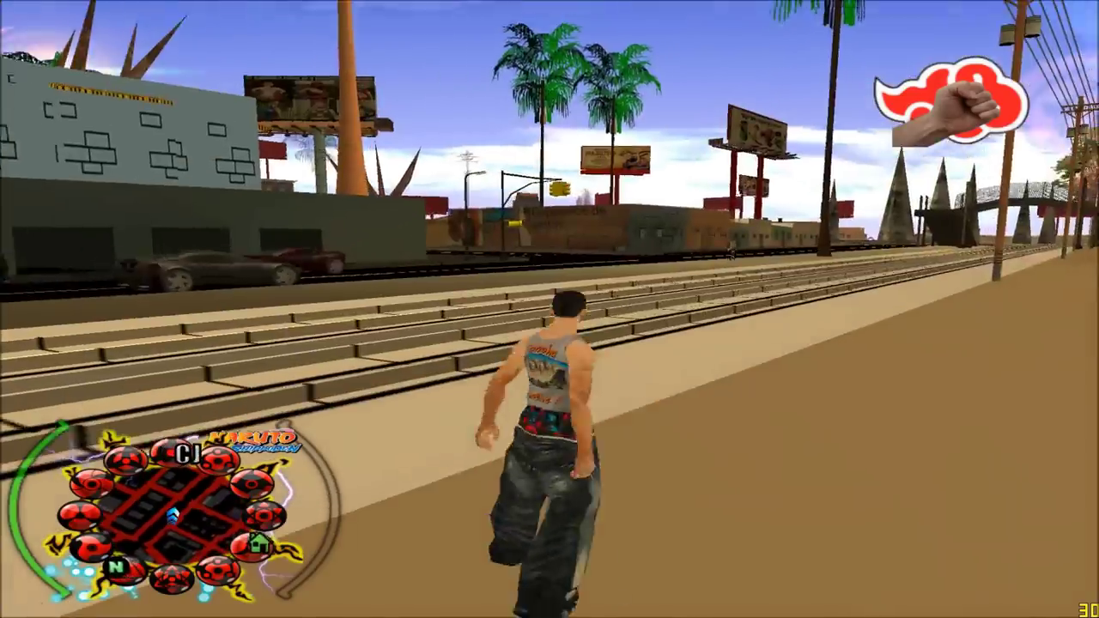
key(w)
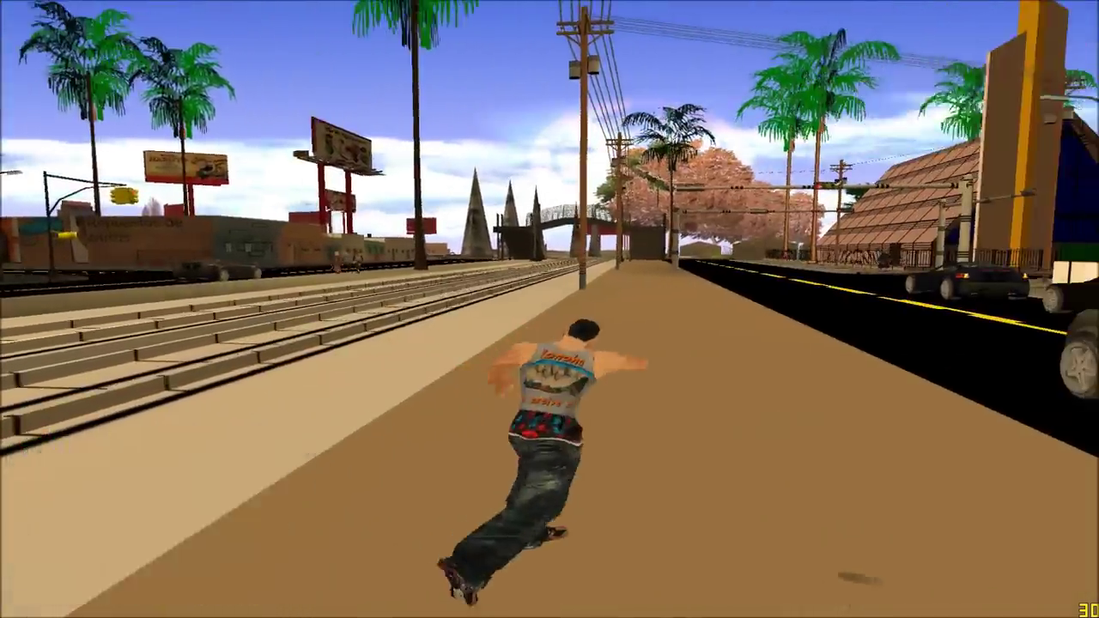
key(shift)
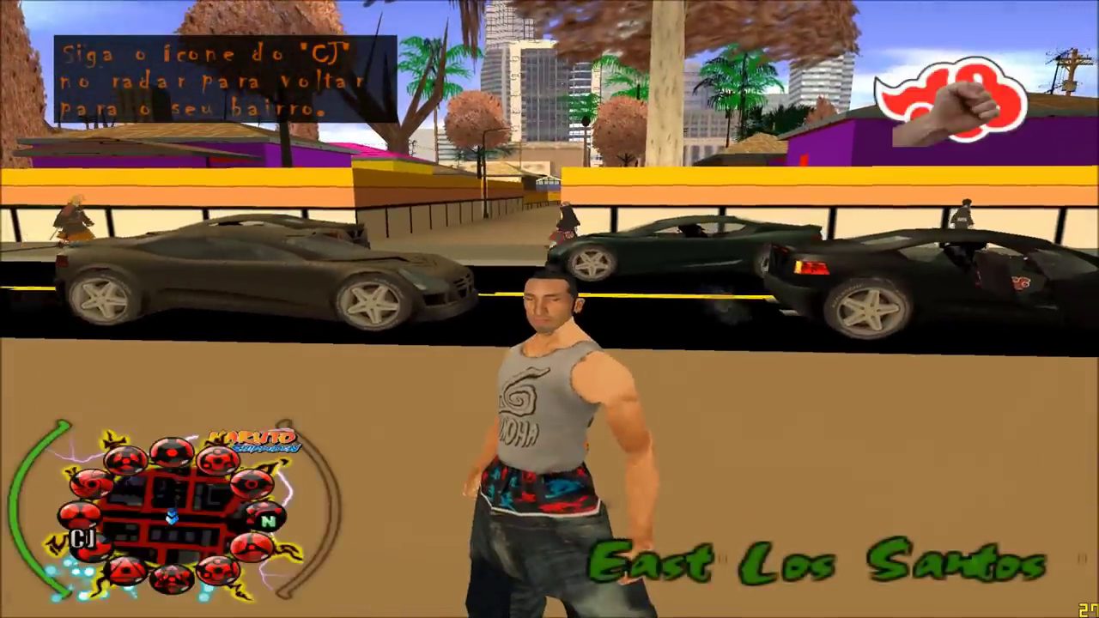
key(w)
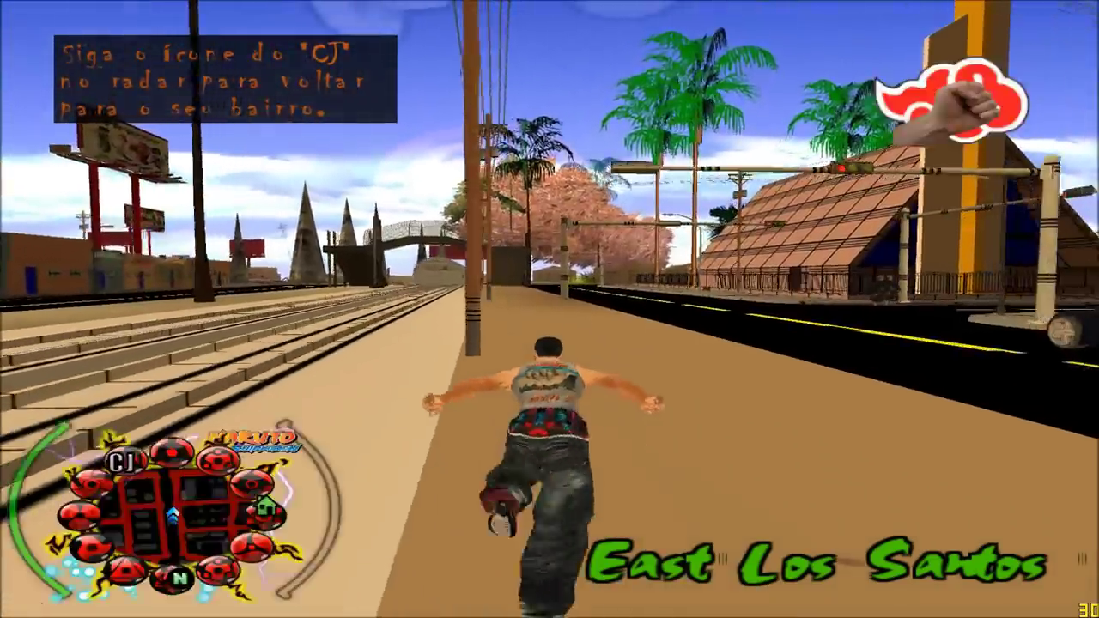
key(w)
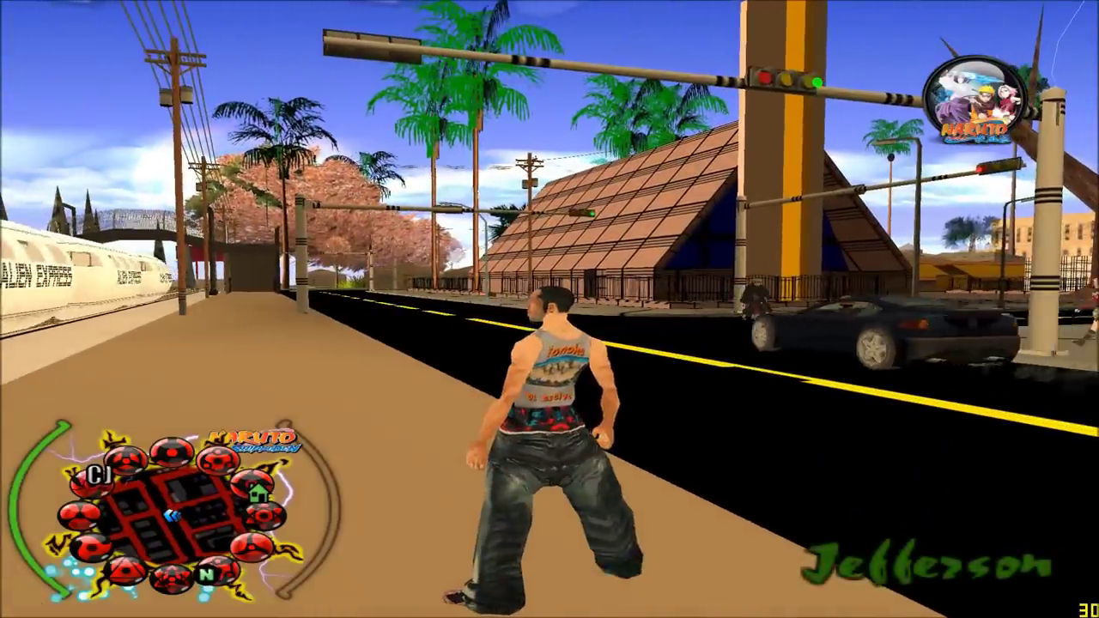
key(d)
Pause the game and load a saved game, accepting the loss of unsaved progress.
key(Escape)
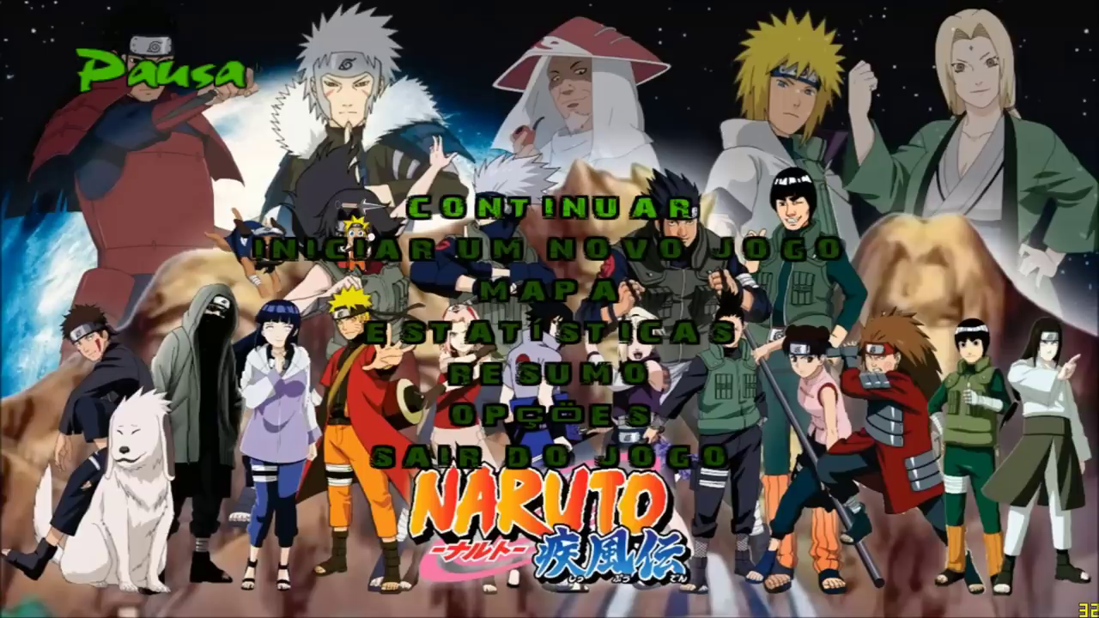
click(423, 302)
key(Escape)
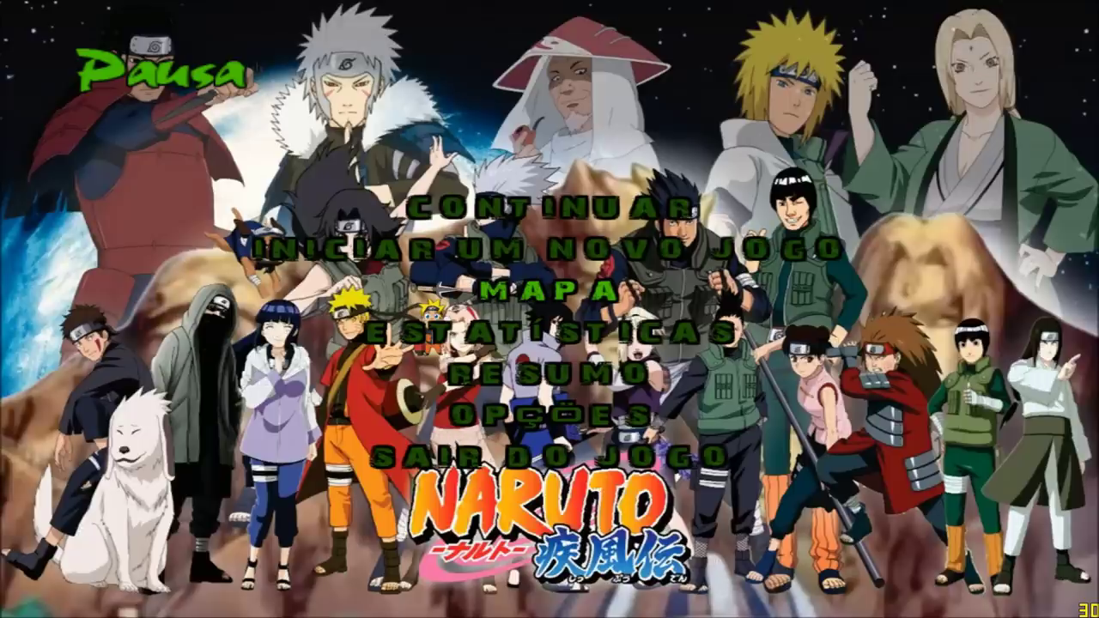
key(Return)
key(Down)
key(Return)
key(Return)
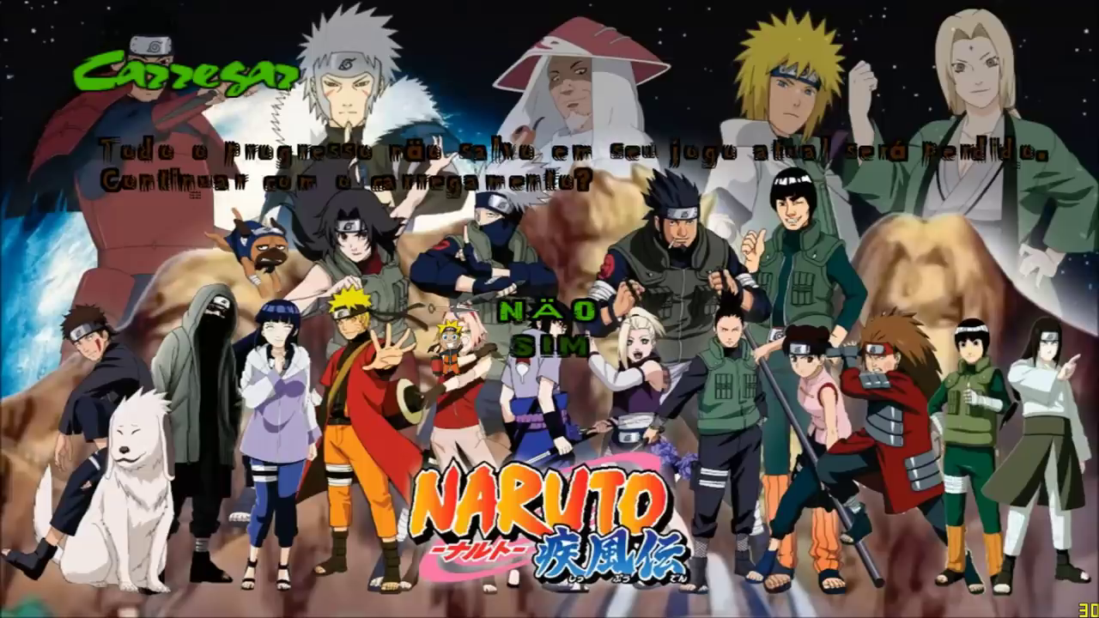
key(Down)
key(Return)
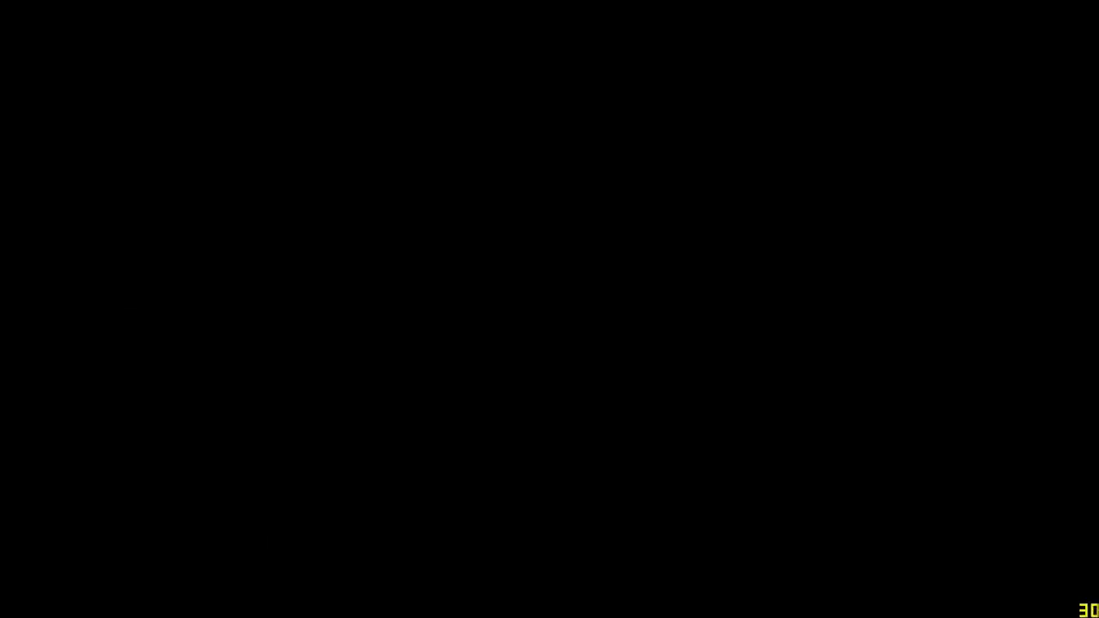
Run into the Ganton street, examine the city map and its legend, and return to the game.
key(w)
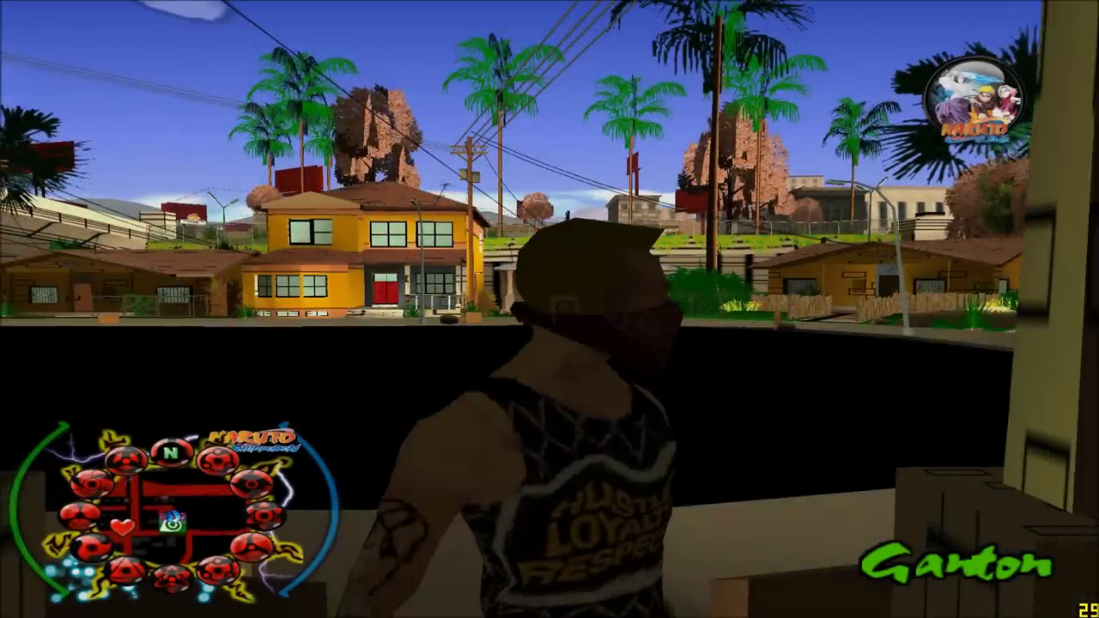
key(w)
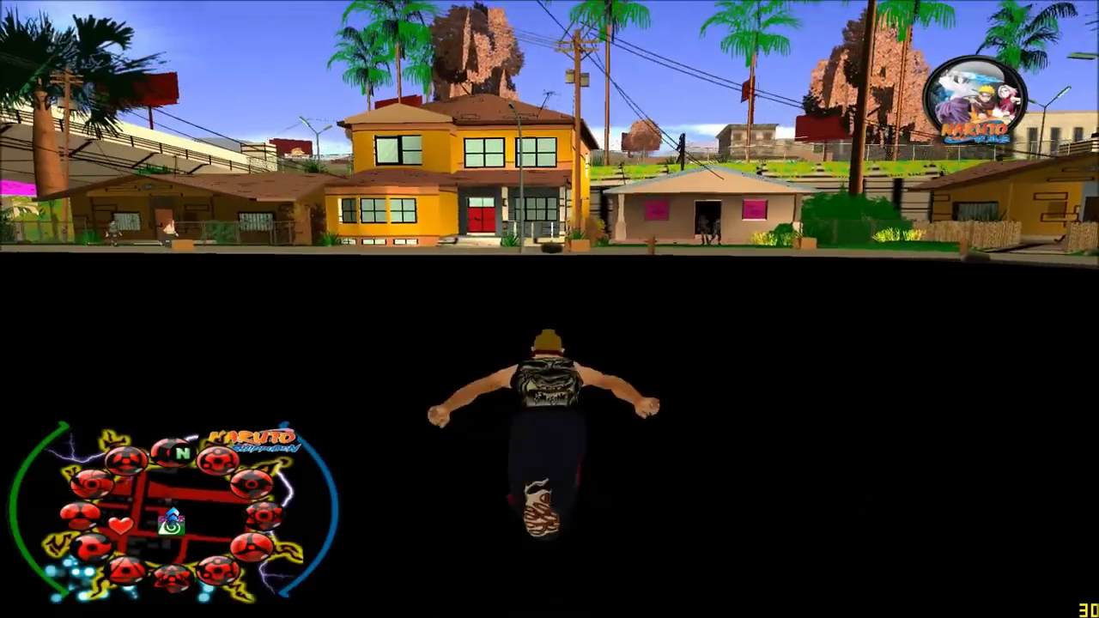
key(Escape)
key(Down)
key(Down)
key(Return)
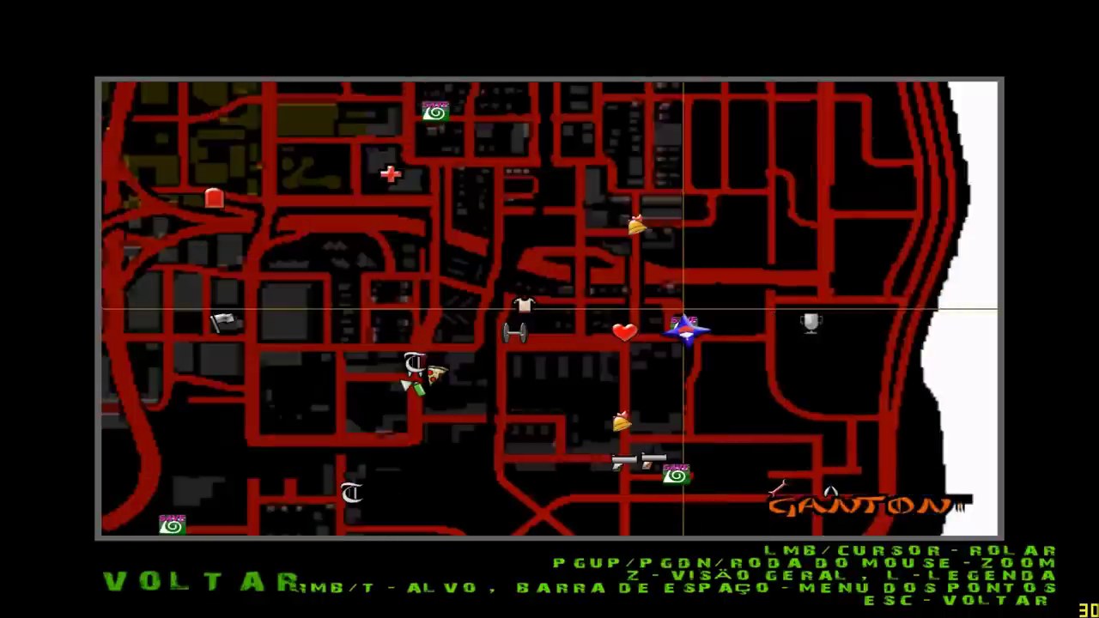
drag(683, 309, 587, 309)
key(l)
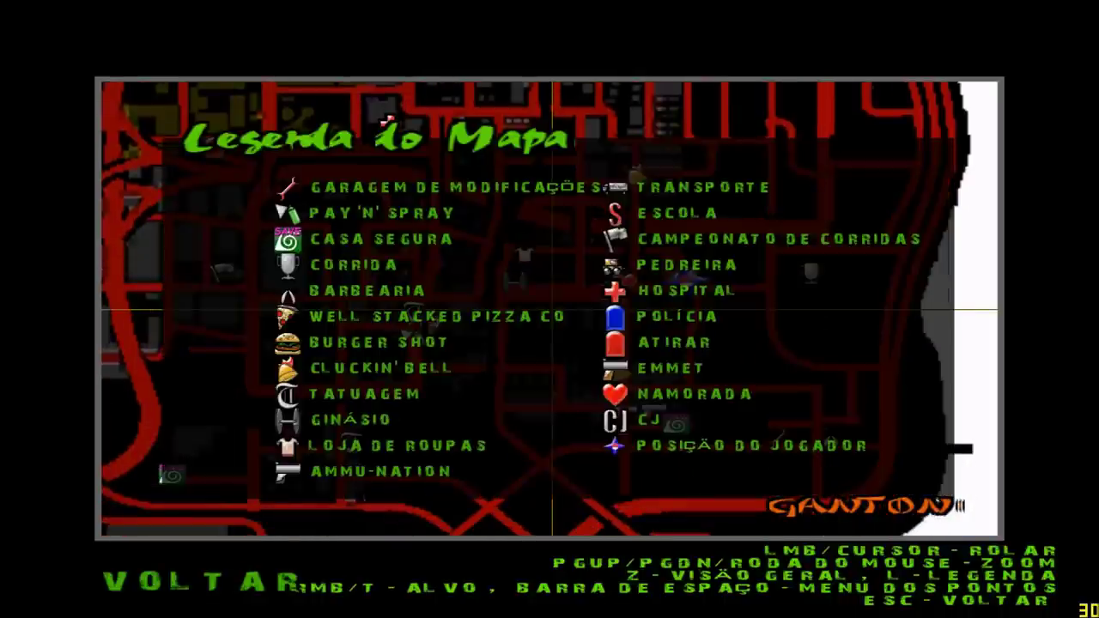
key(l)
key(Up)
key(Left)
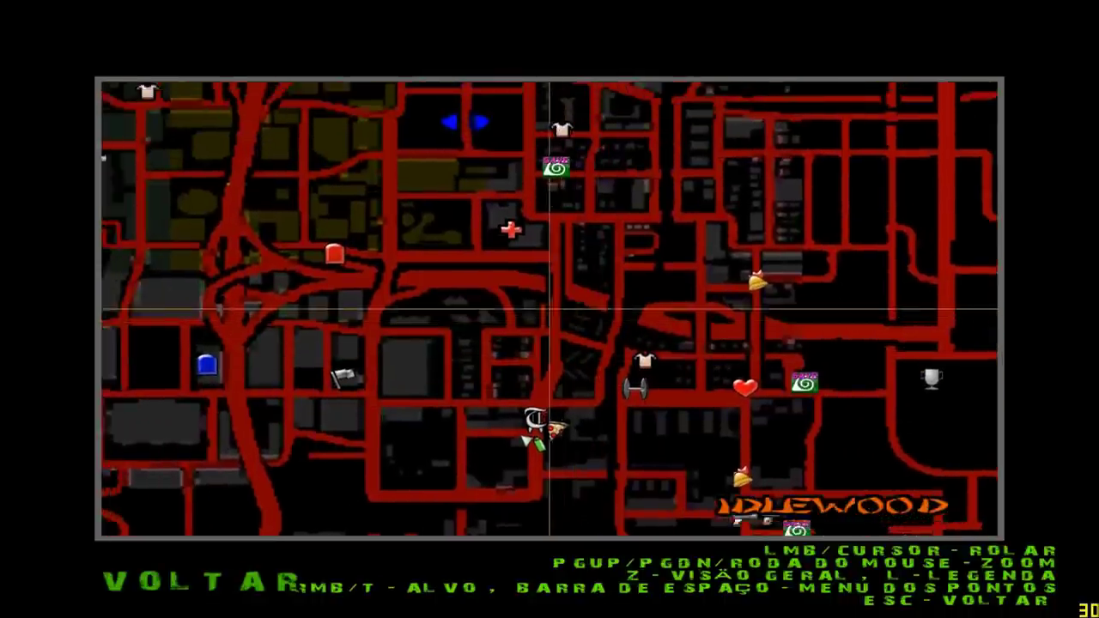
key(Escape)
key(Escape)
Run the character around the Ganton cul-de-sac to view the retextured houses.
key(w)
key(w)
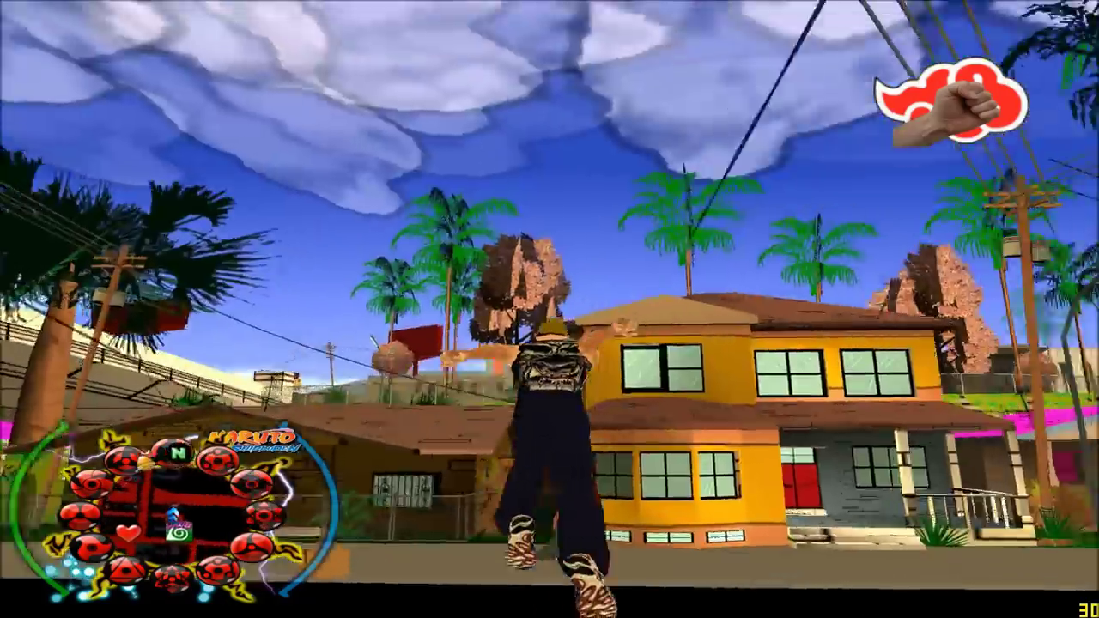
key(d)
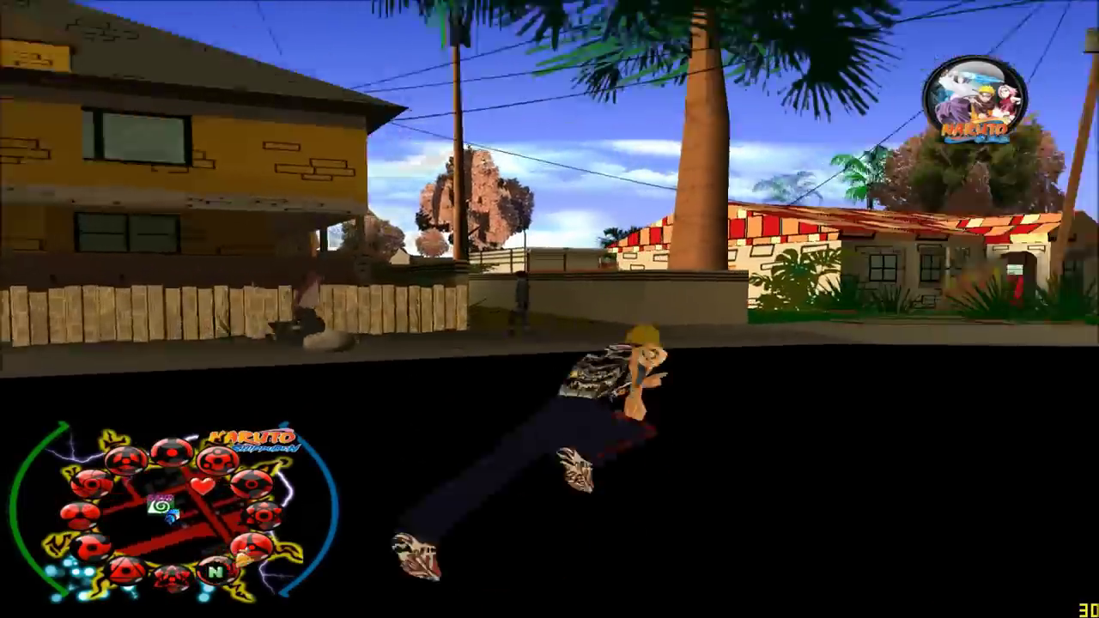
Pause the game and start a new game, confirming the choice with Sim.
key(Escape)
key(Down)
key(Return)
key(Return)
key(Down)
key(Return)
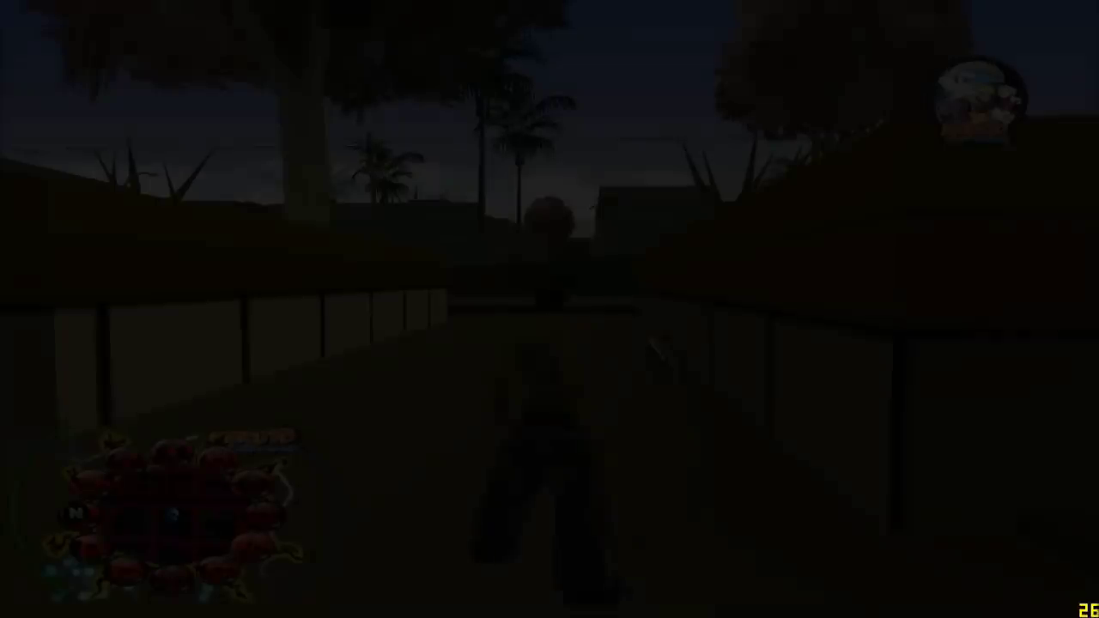
Run CJ out of the Jefferson alley and across the road towards the railway tracks.
key(w)
key(w)
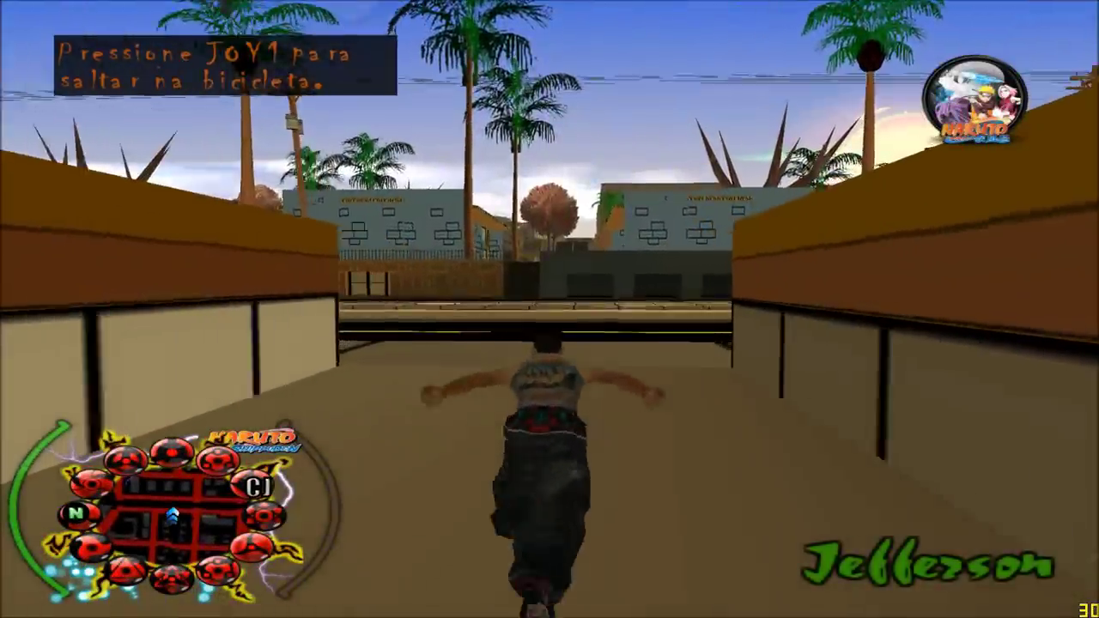
key(w)
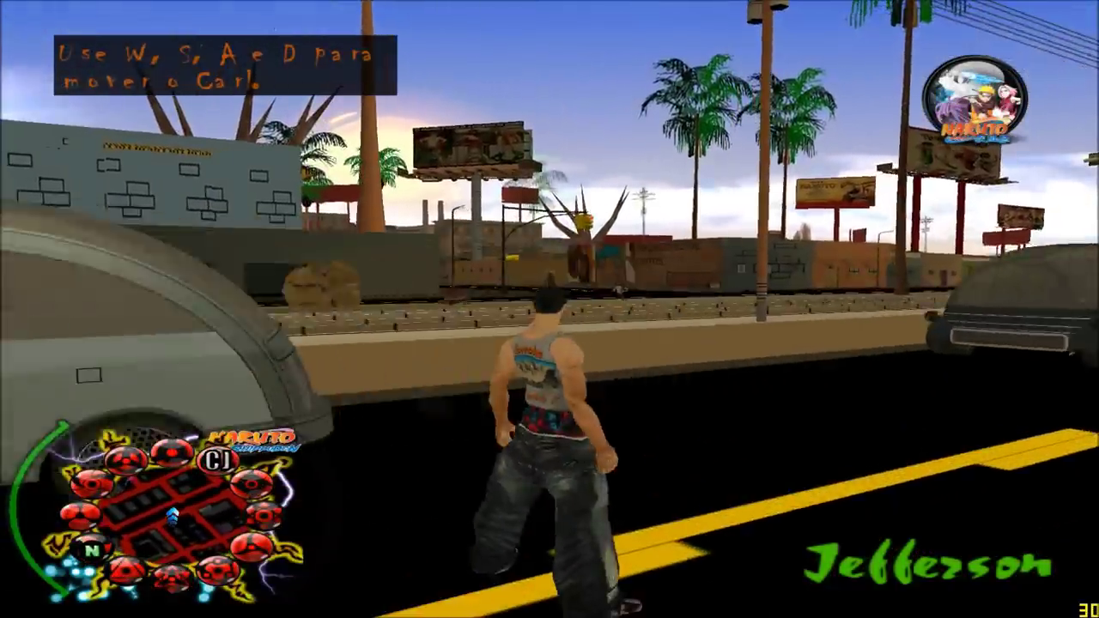
key(w)
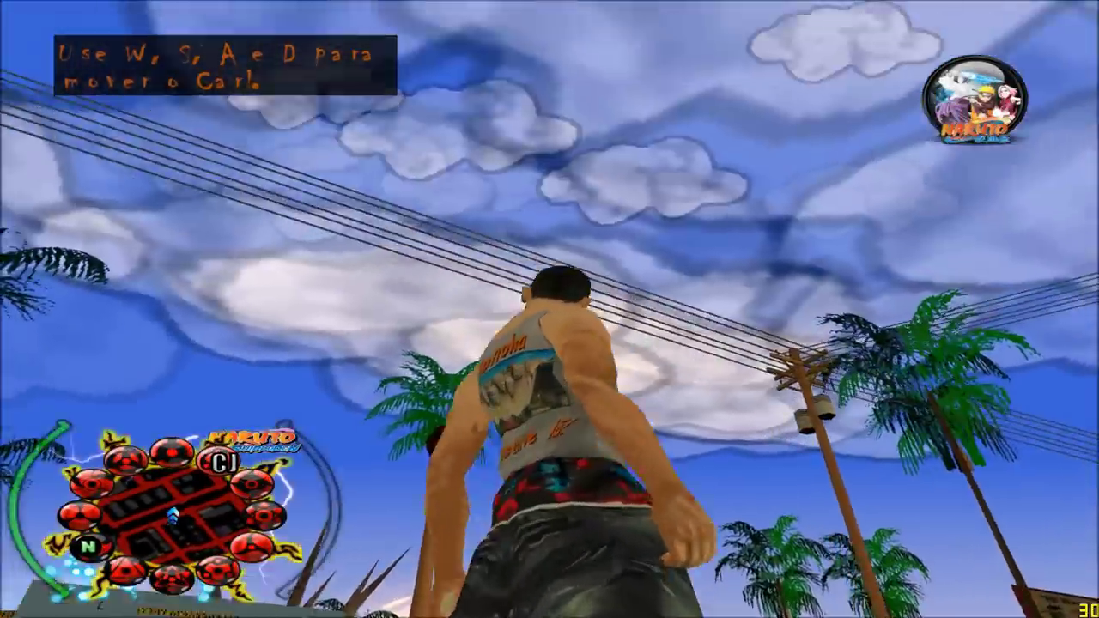
key(w)
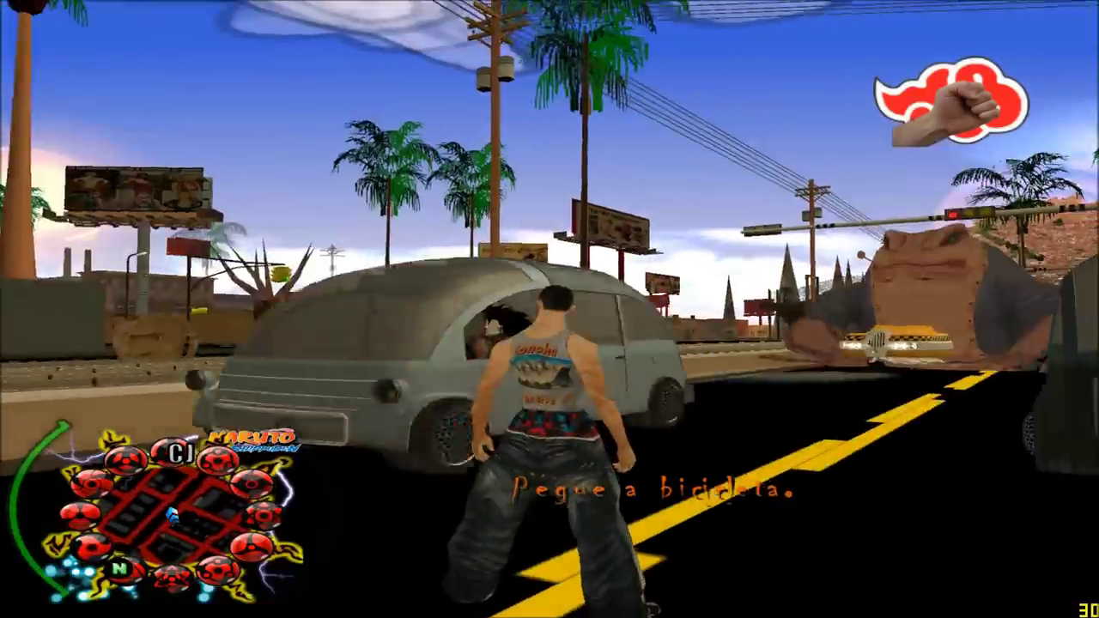
key(w)
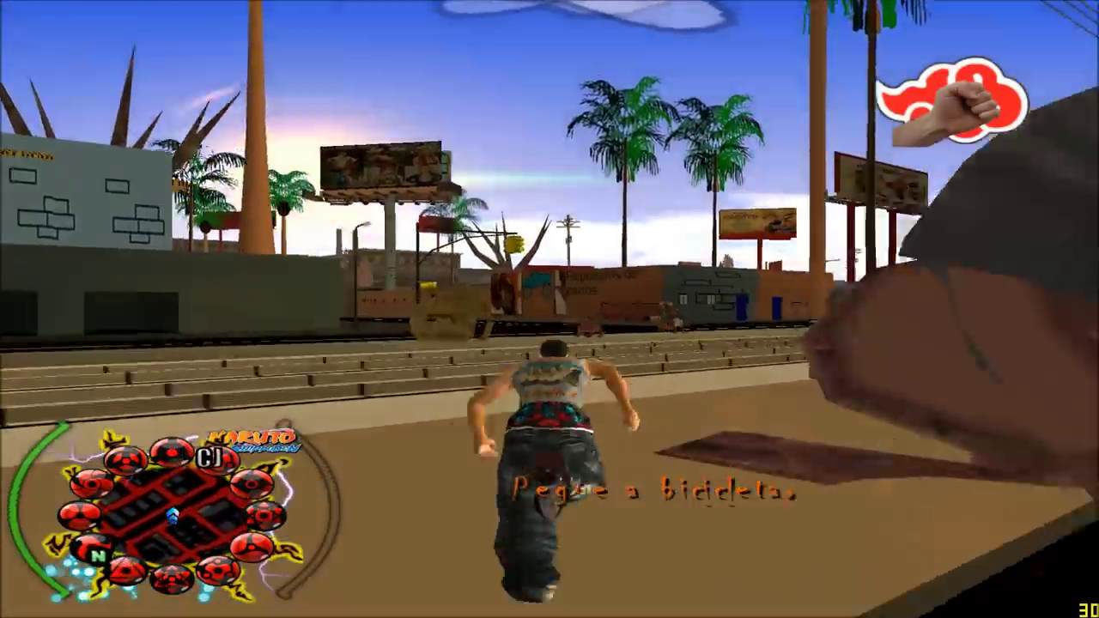
Quit the game from its pause screen and close the gta_sa.exe error dialog.
key(Escape)
key(Up)
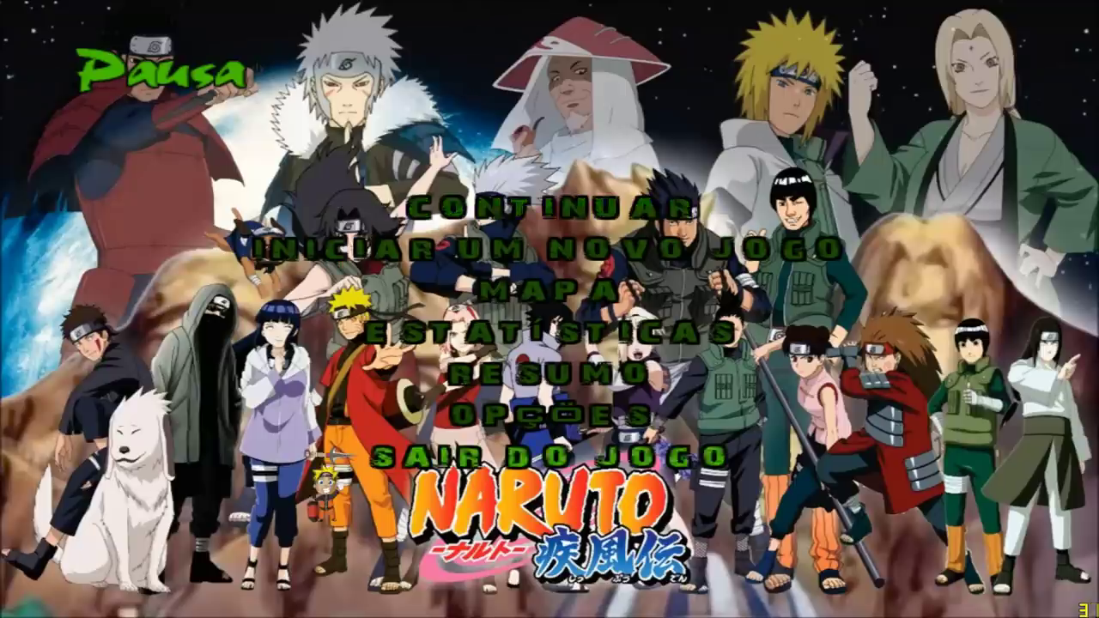
key(Return)
key(Down)
key(Return)
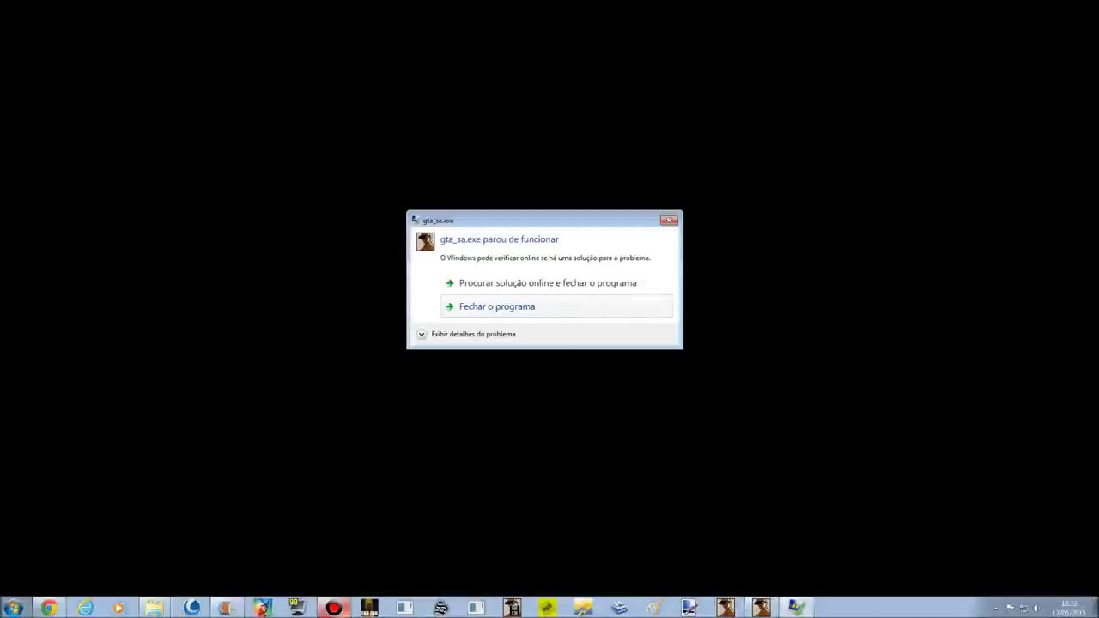
click(525, 306)
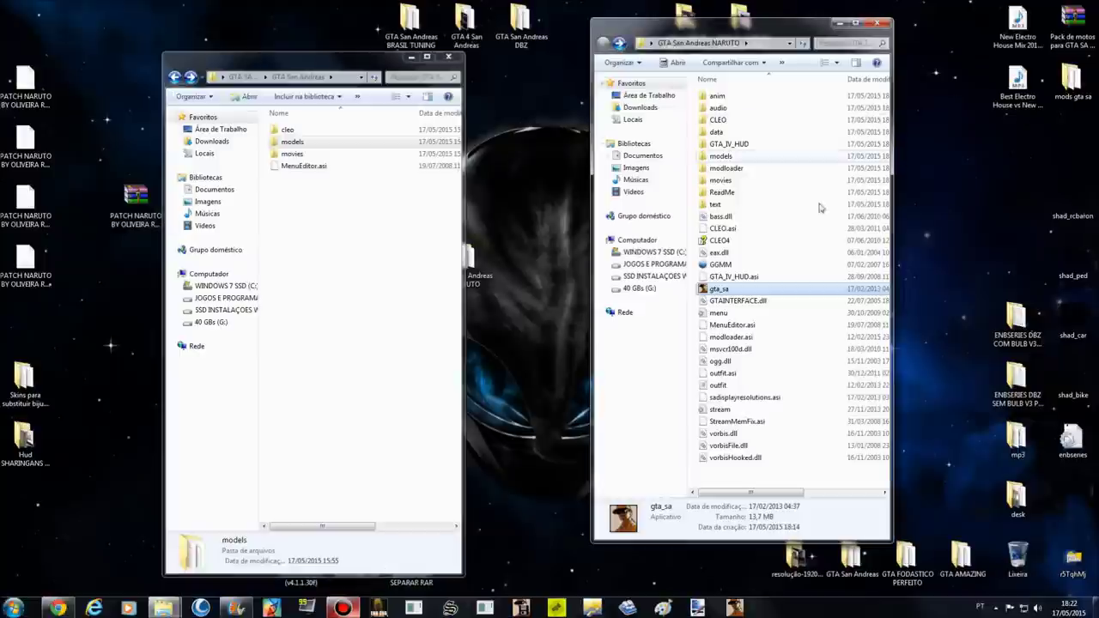
Close the patch's folder window and regroup the GTA SA LOADSCREEN and PATCH NARUTO folders beside the related desktop items.
click(820, 262)
click(810, 290)
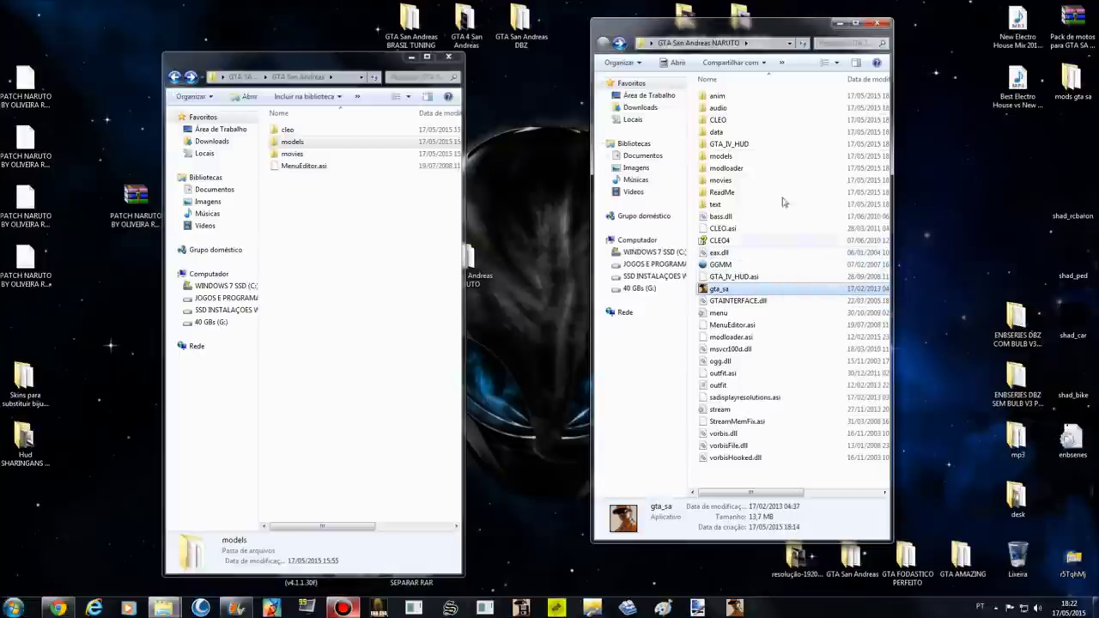
click(448, 56)
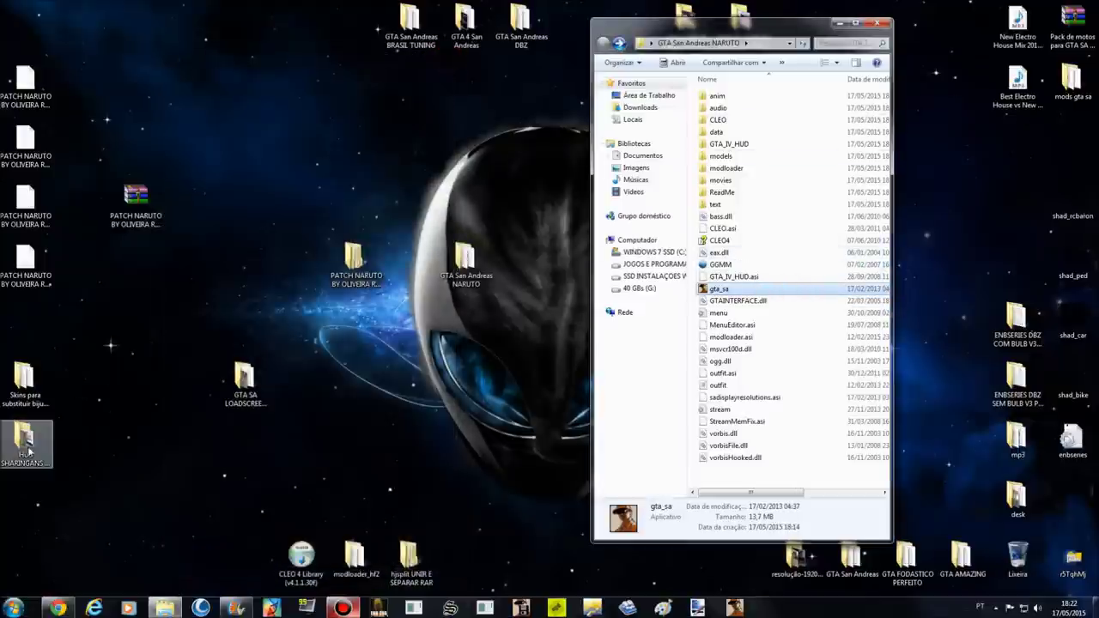
drag(268, 382, 52, 503)
drag(354, 256, 159, 141)
Shift the GTA San Andreas NARUTO window aside, open its modloader folder and point out PATCH NARUTO GTA San Andreas.
drag(788, 33, 518, 40)
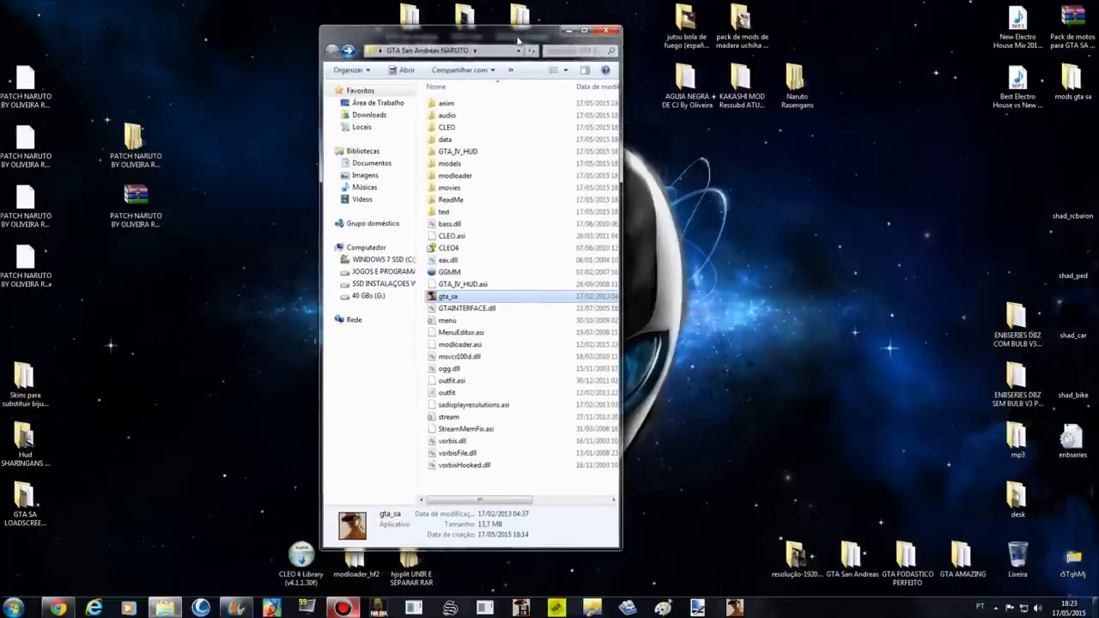
double_click(482, 175)
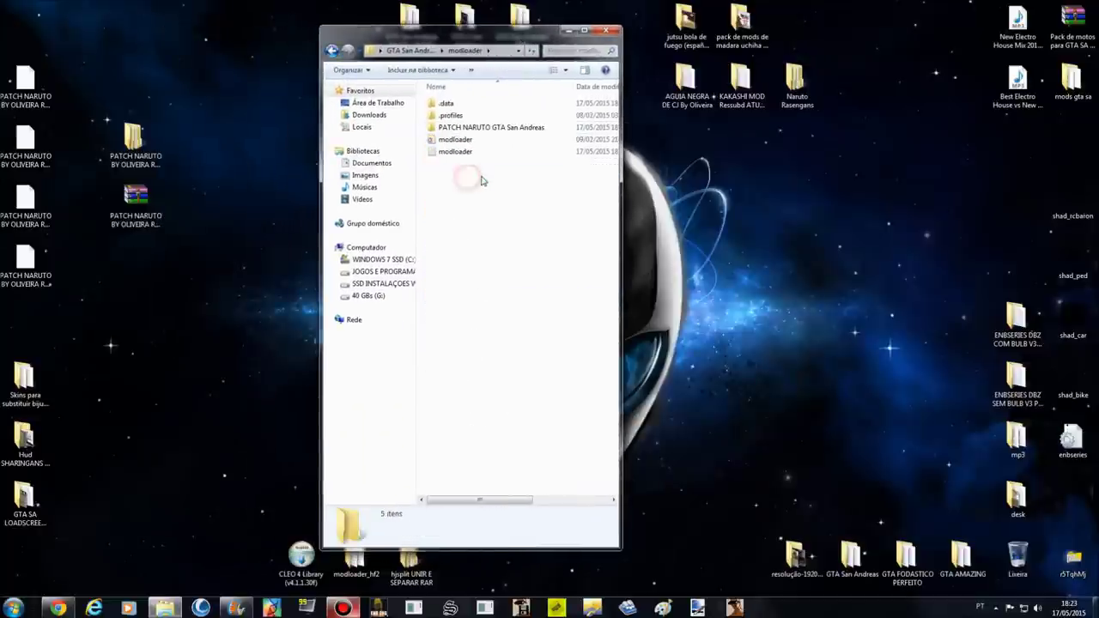
click(478, 128)
click(493, 205)
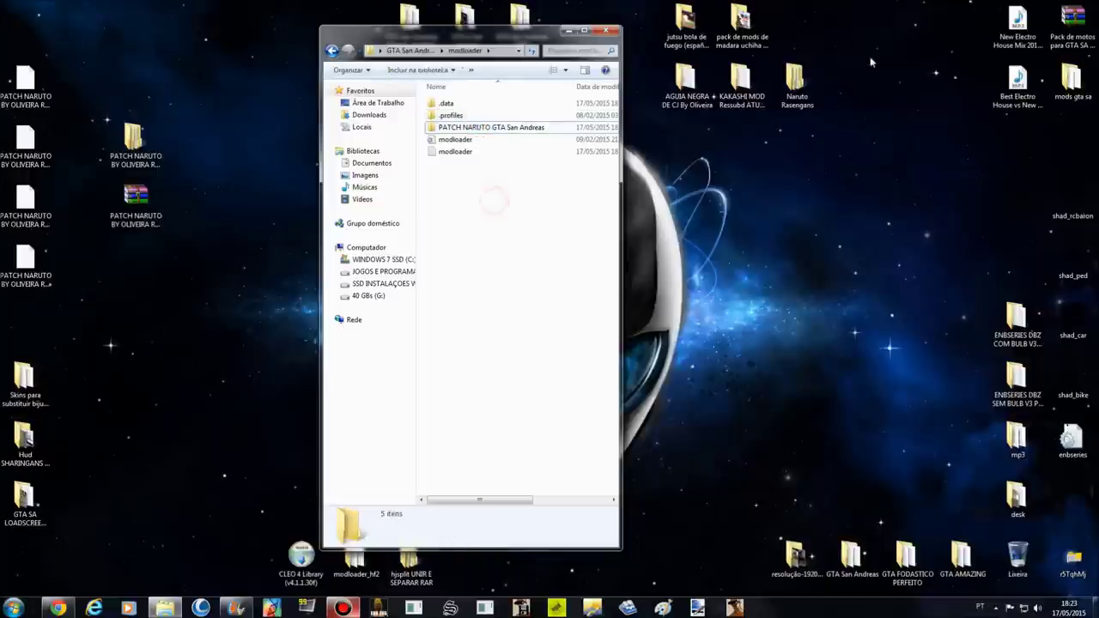
Point out the fireball jutsu and Madara mod folders, and inspect the AGUIA NEGRA DE CJ By Oliveira folder.
click(697, 39)
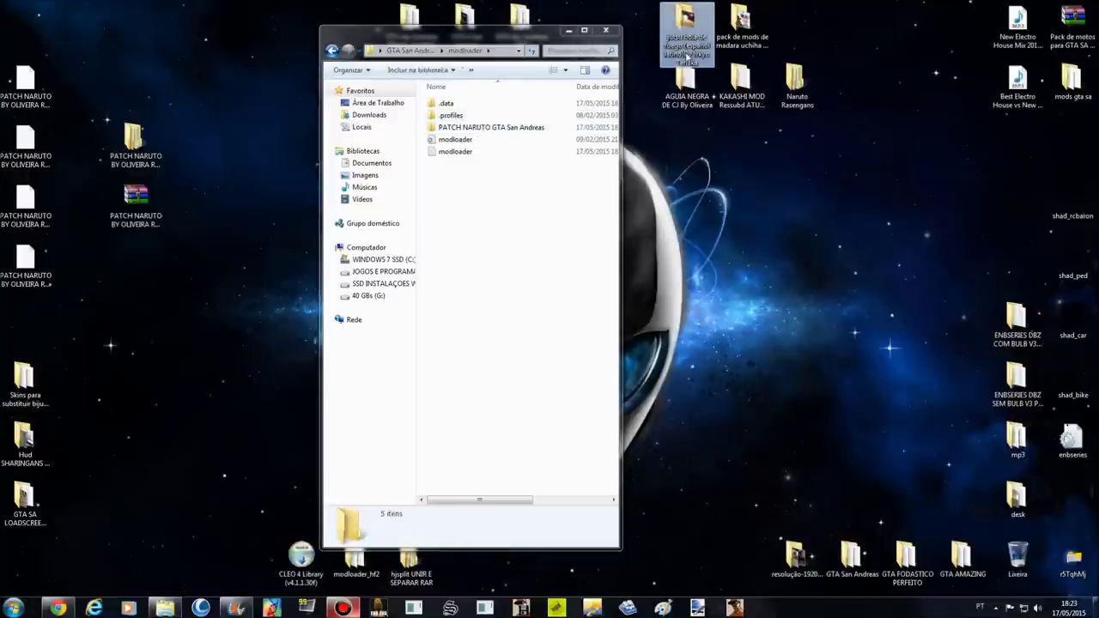
click(742, 24)
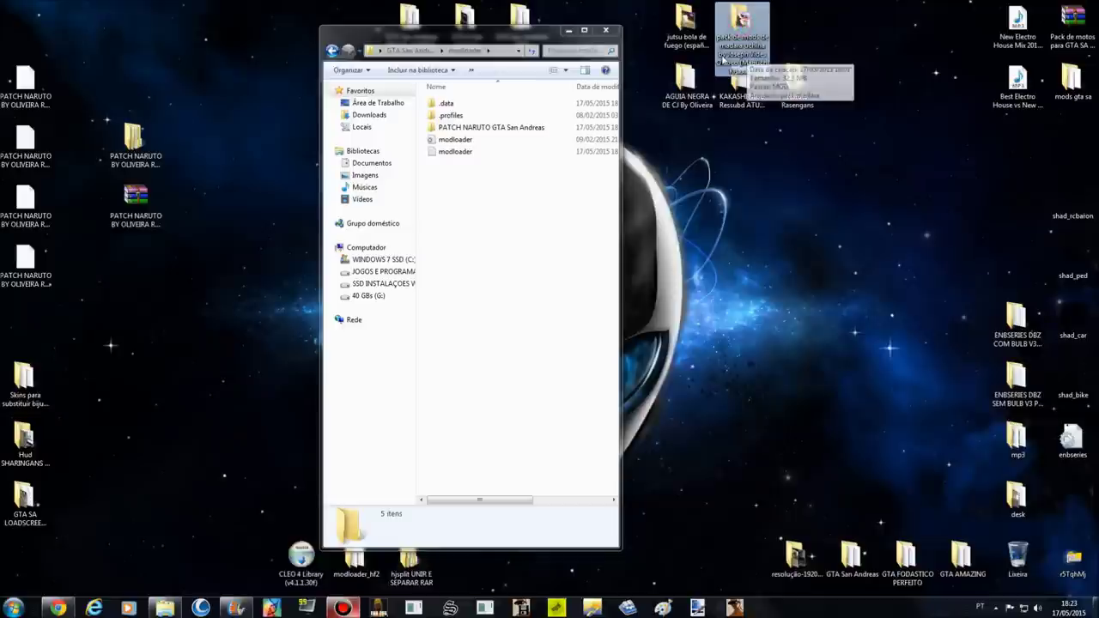
click(685, 90)
double_click(687, 96)
click(619, 45)
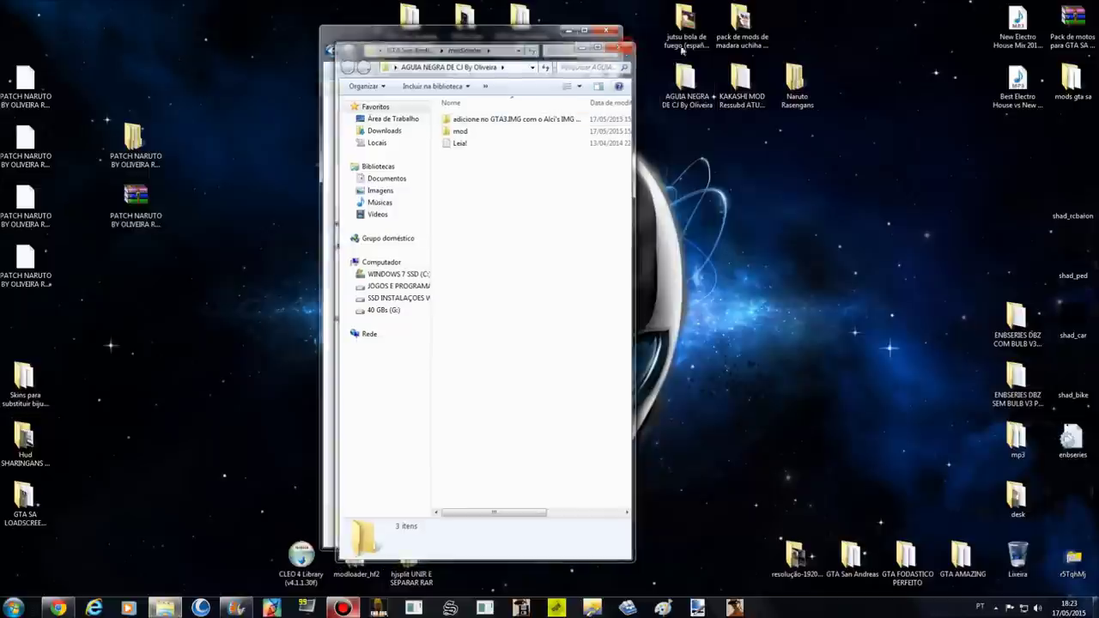
Open the KAKASHI MOD folder and read the instructions in "uso de los mods leeer!", closing the file when done.
click(744, 102)
double_click(743, 102)
double_click(539, 159)
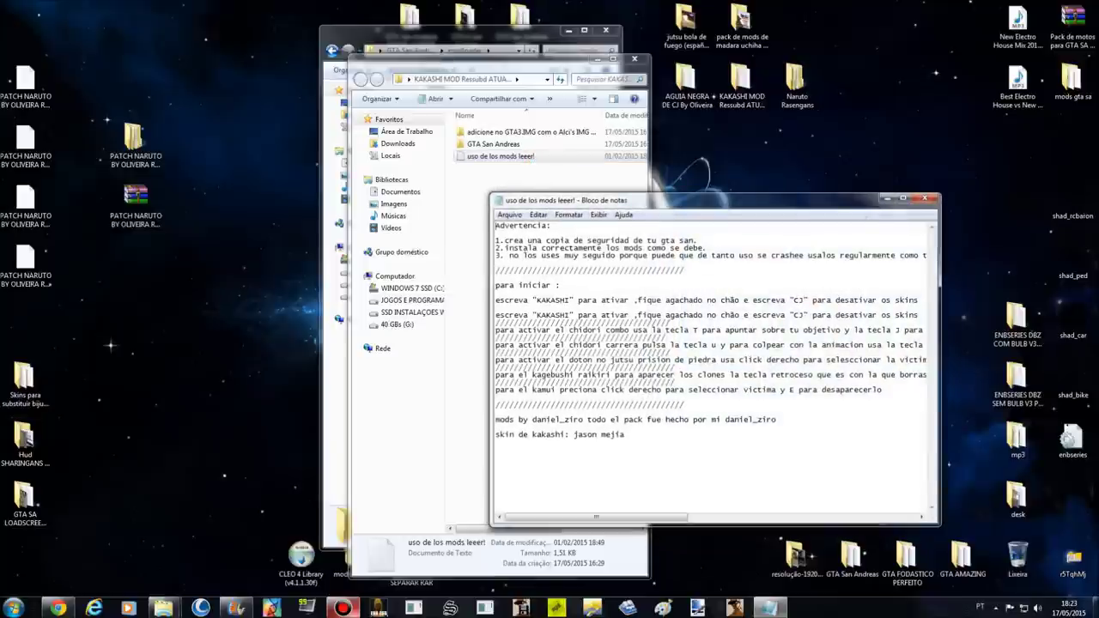
click(926, 201)
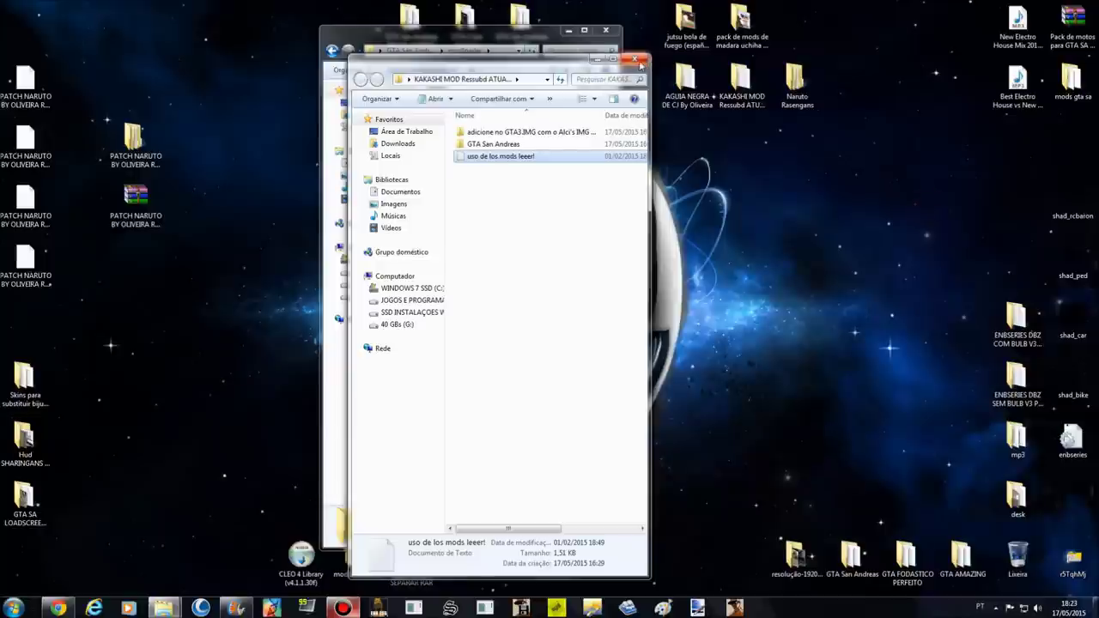
Look through the Rasengans folder inside the desktop's Naruto Rasengans folder, closing its window when done.
double_click(795, 86)
double_click(522, 152)
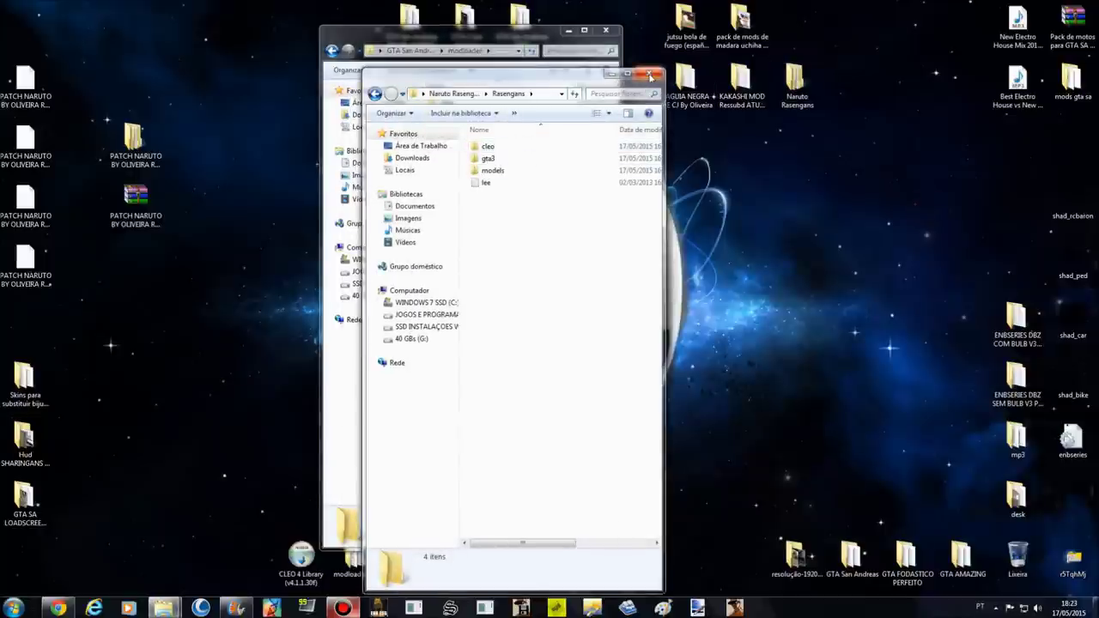
click(650, 75)
Move the five Naruto mod folders (fireball jutsu, Madara, AGUIA NEGRA, KAKASHI MOD and Naruto Rasengans) from the desktop into the modloader folder.
drag(911, 91, 685, 29)
drag(680, 65, 577, 208)
click(448, 501)
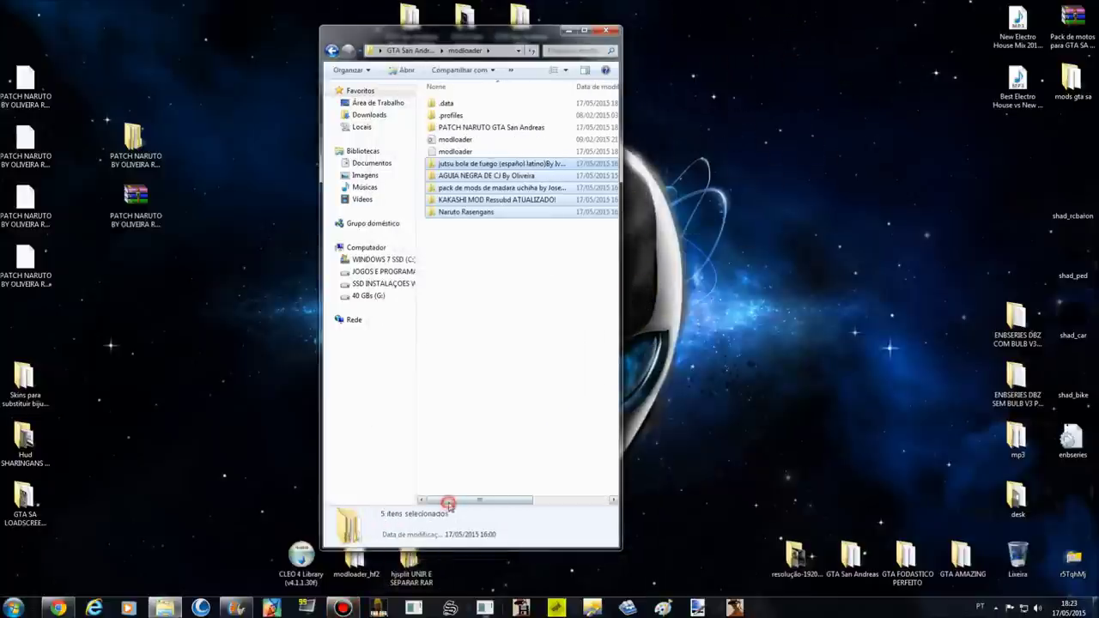
click(508, 307)
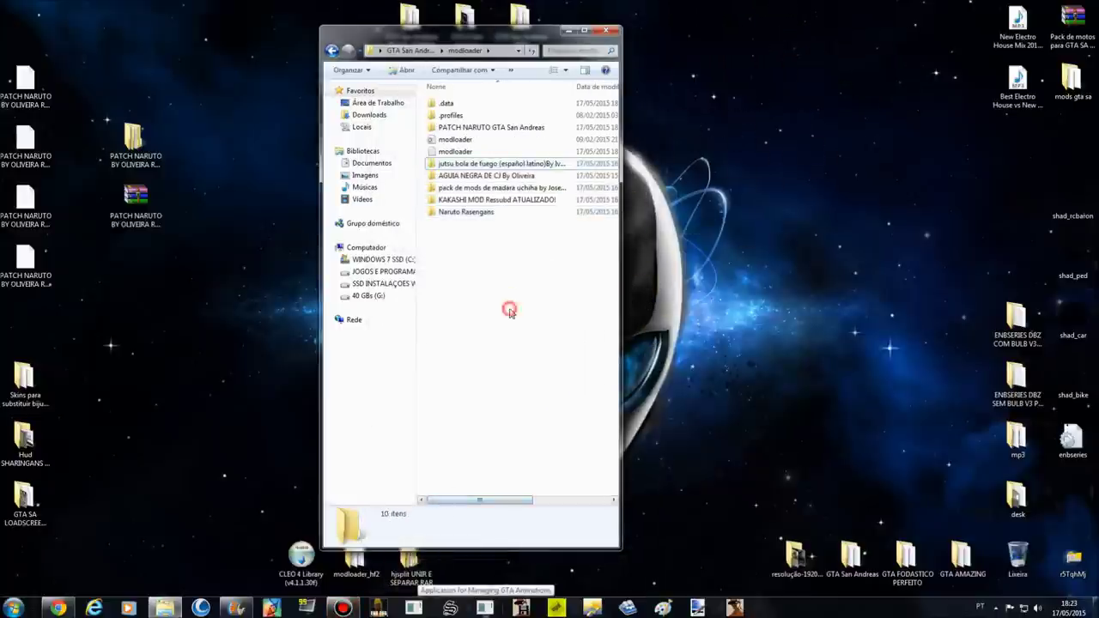
Point out the mod folders added to modloader and look inside the fireball jutsu folder, returning to modloader.
click(458, 163)
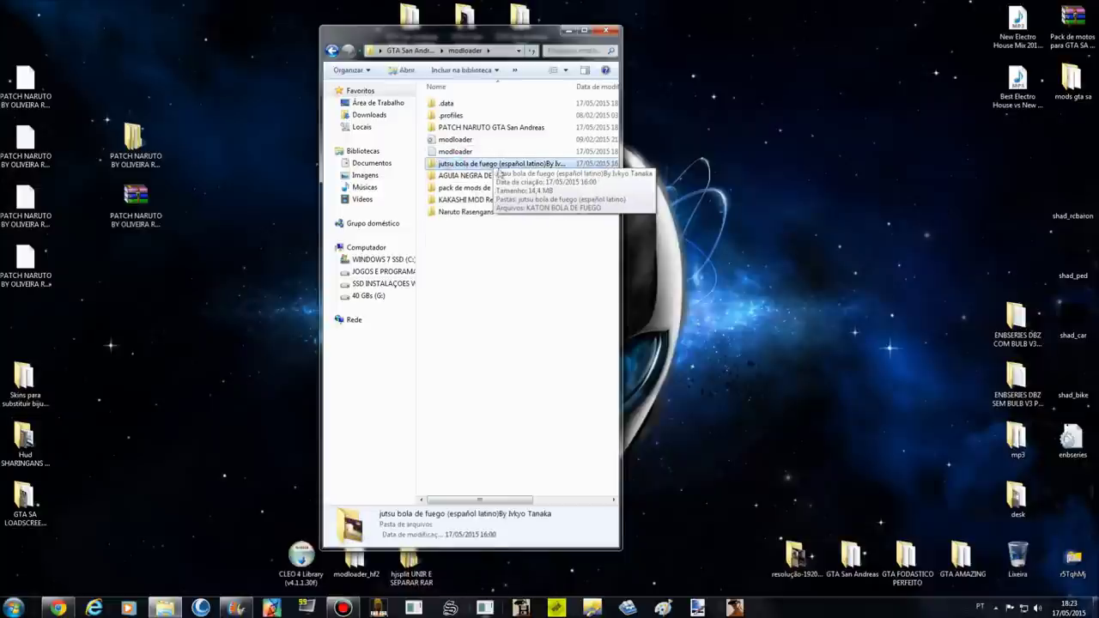
click(556, 165)
click(556, 163)
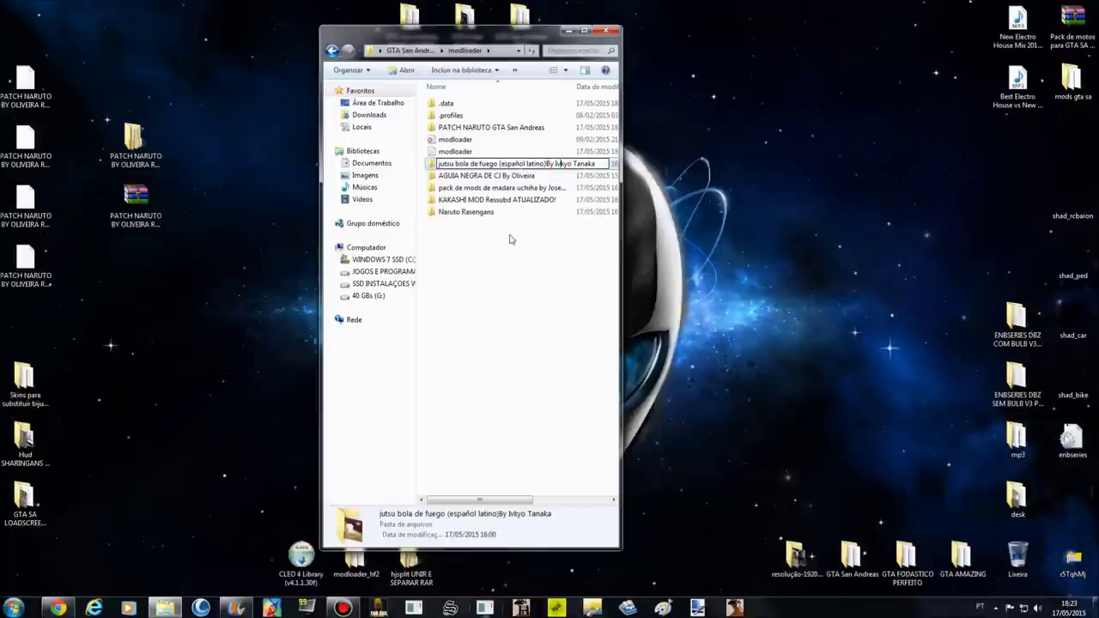
click(481, 178)
click(486, 190)
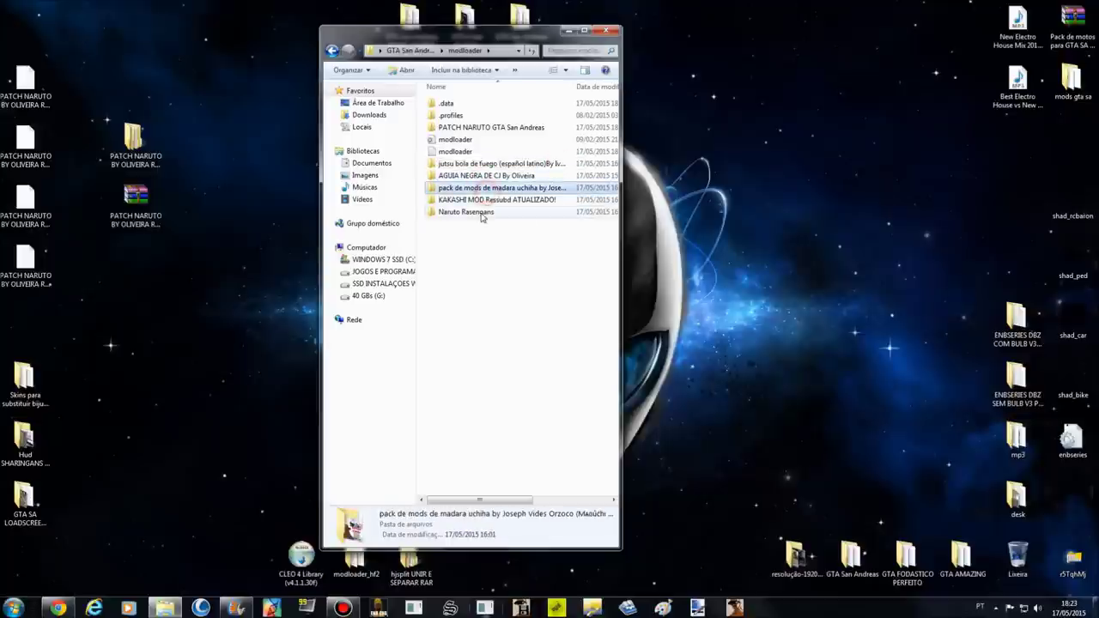
click(486, 212)
click(489, 201)
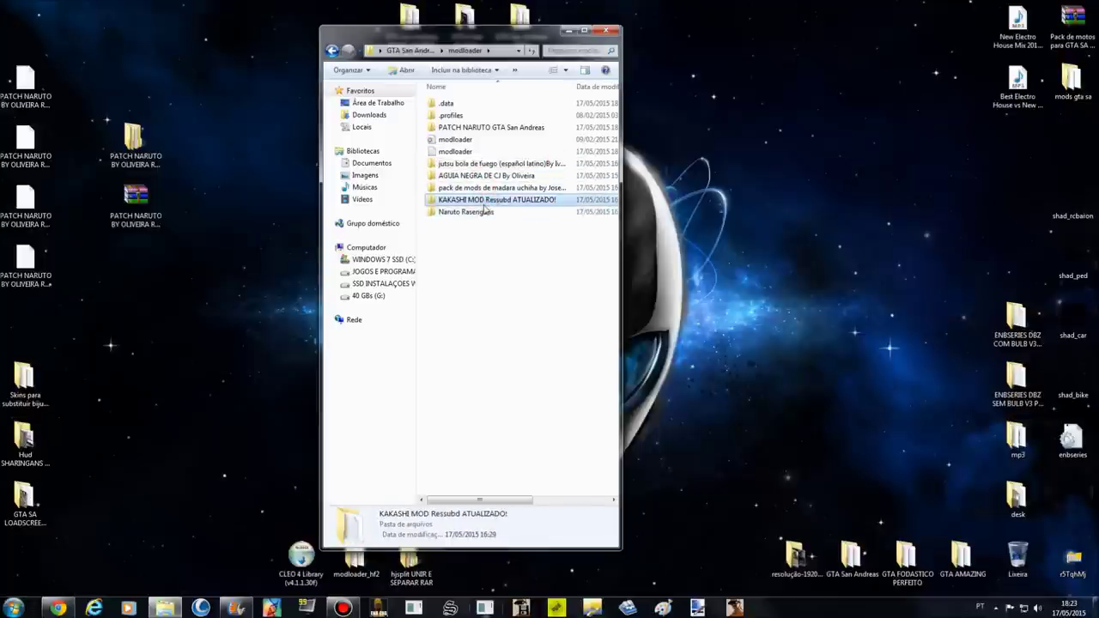
click(520, 164)
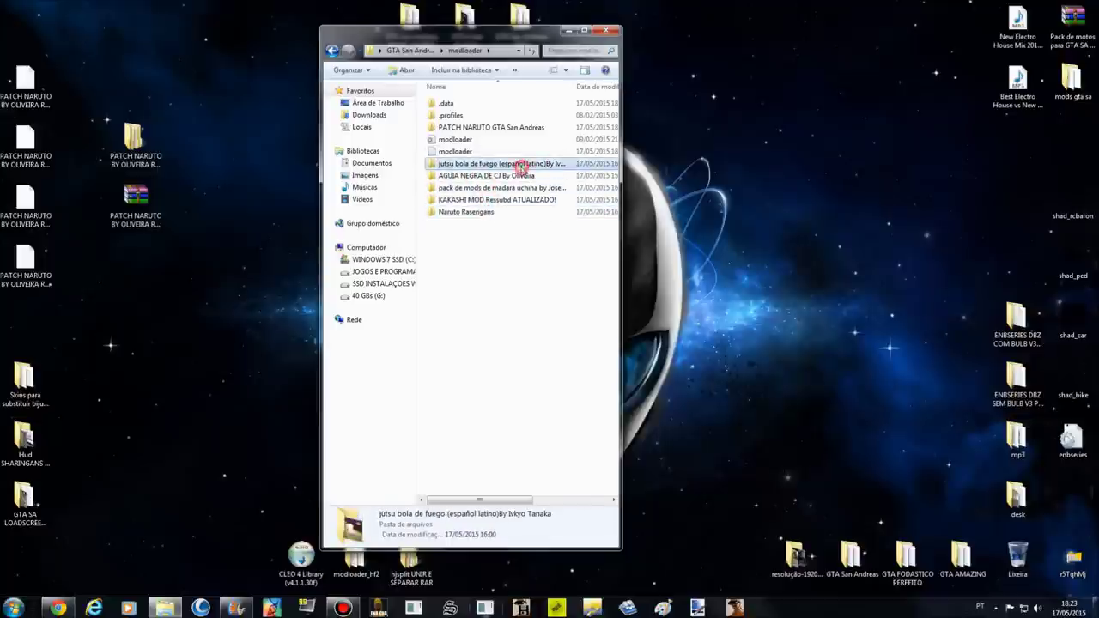
double_click(446, 164)
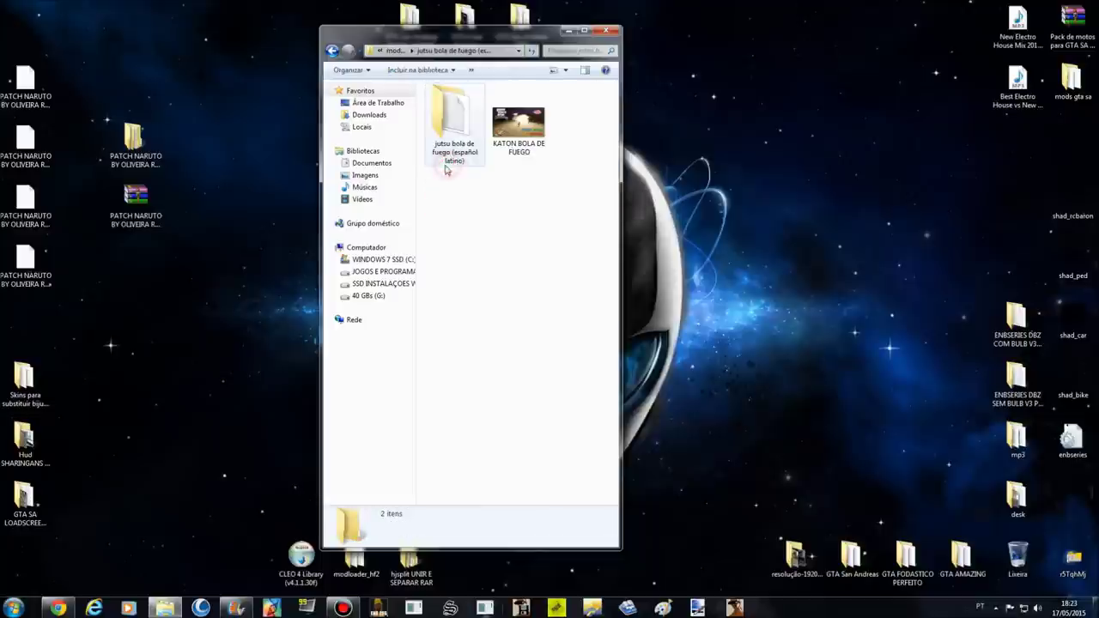
click(333, 50)
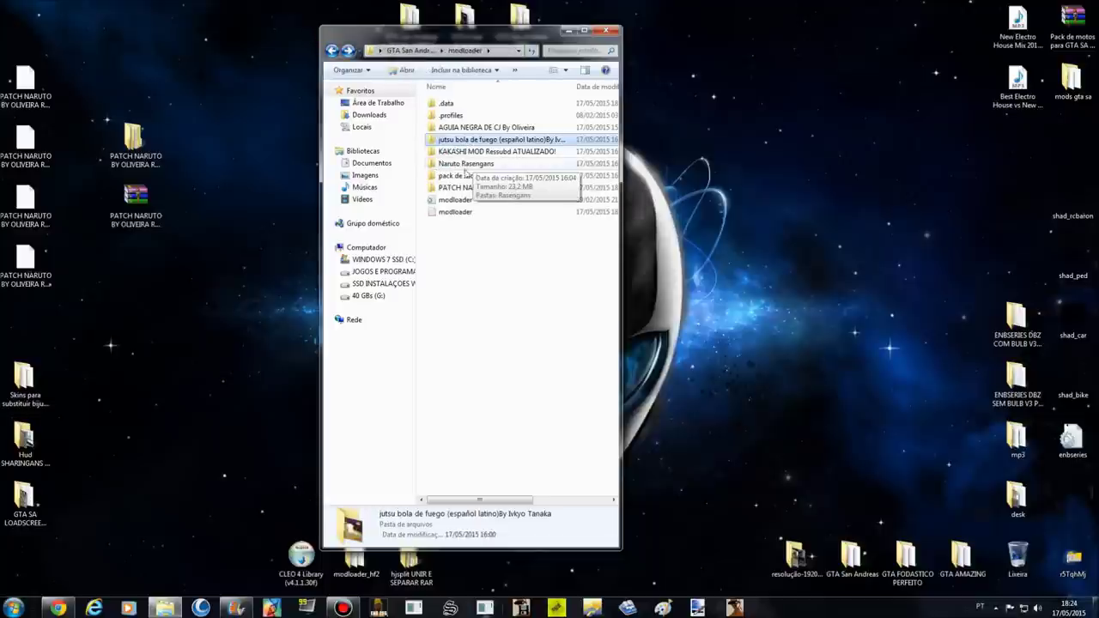
Point out in turn the KAKASHI MOD, Madara pack, Naruto Rasengans, fireball jutsu, PATCH NARUTO and AGUIA NEGRA folders in modloader.
click(459, 152)
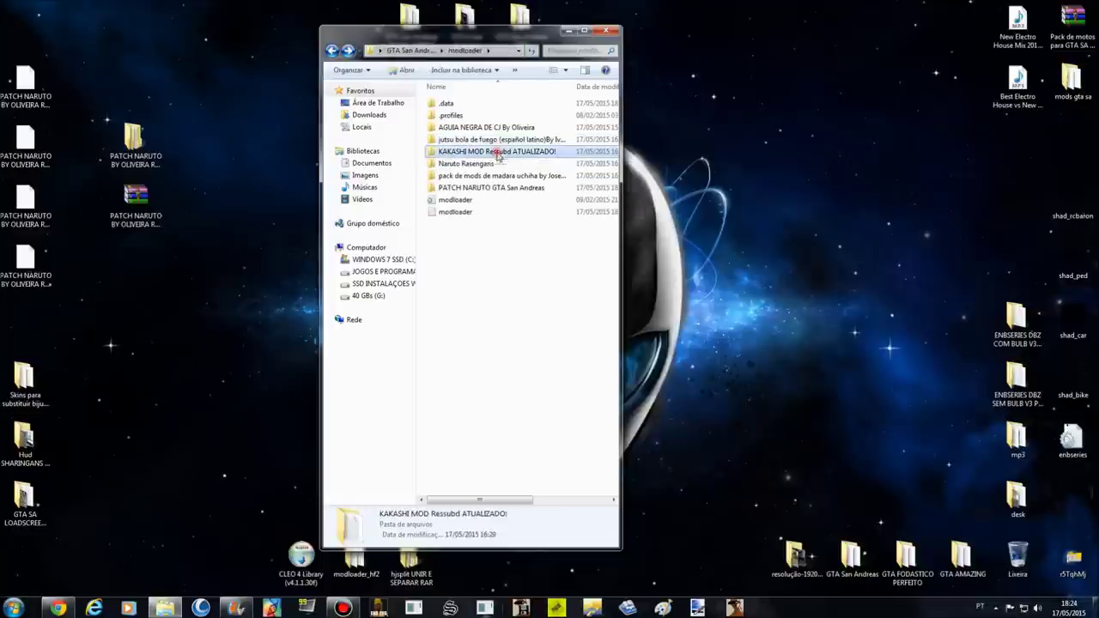
click(486, 175)
click(486, 164)
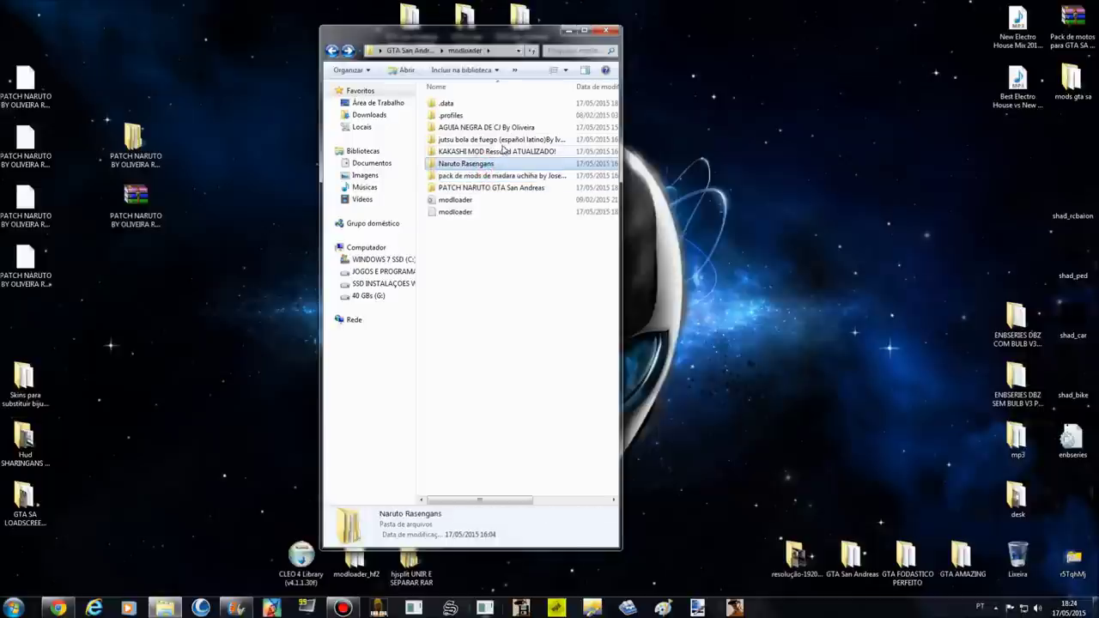
click(496, 139)
click(498, 151)
click(487, 164)
click(500, 177)
click(495, 188)
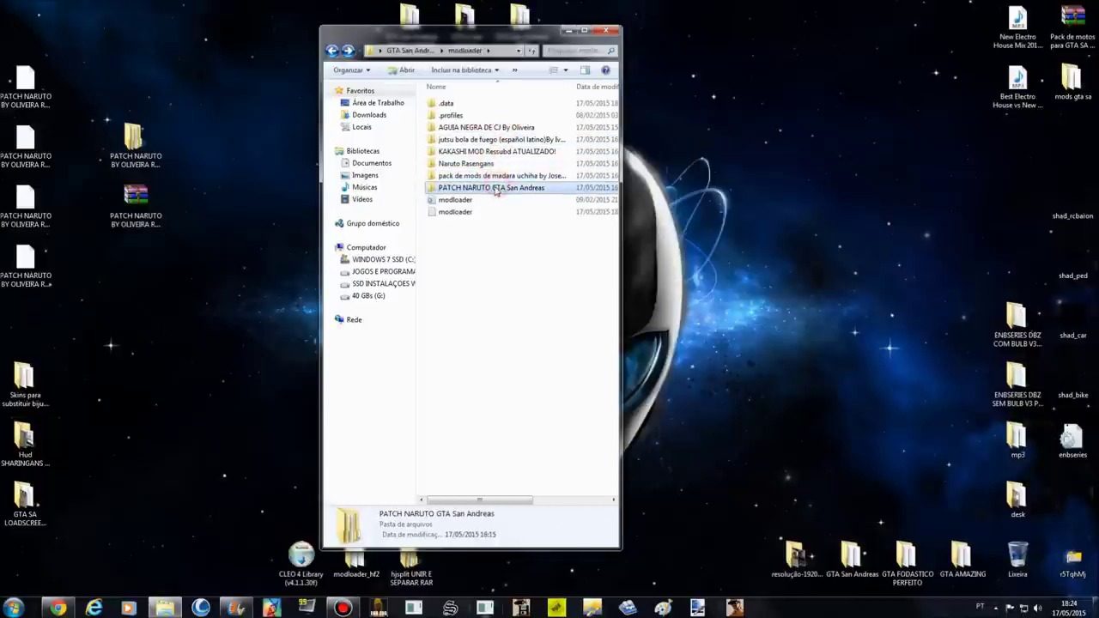
click(489, 140)
click(490, 152)
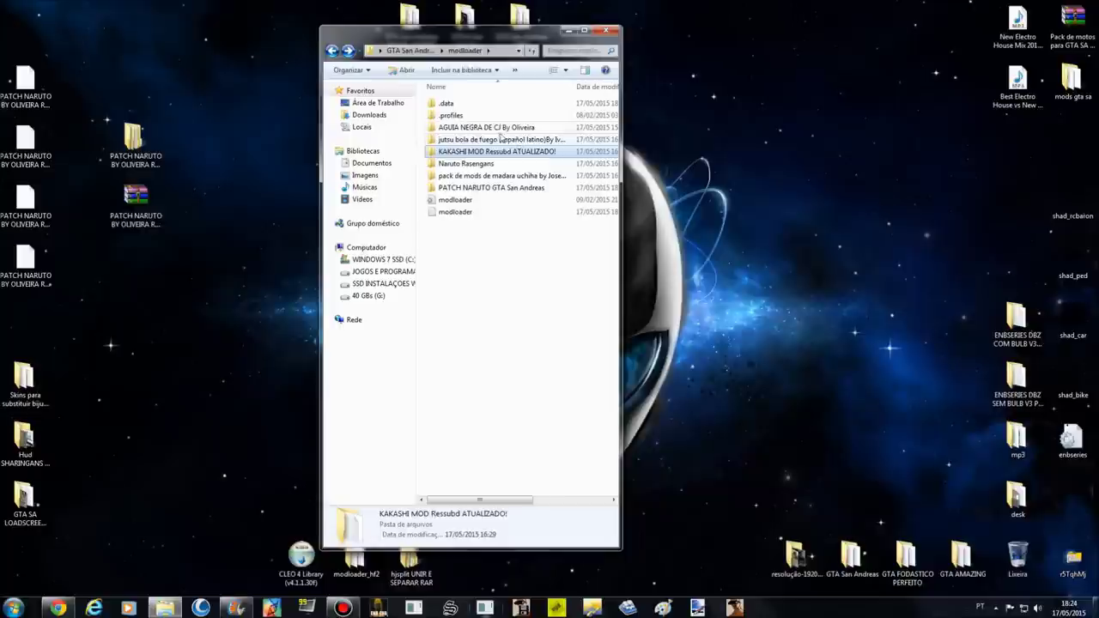
click(503, 127)
click(503, 139)
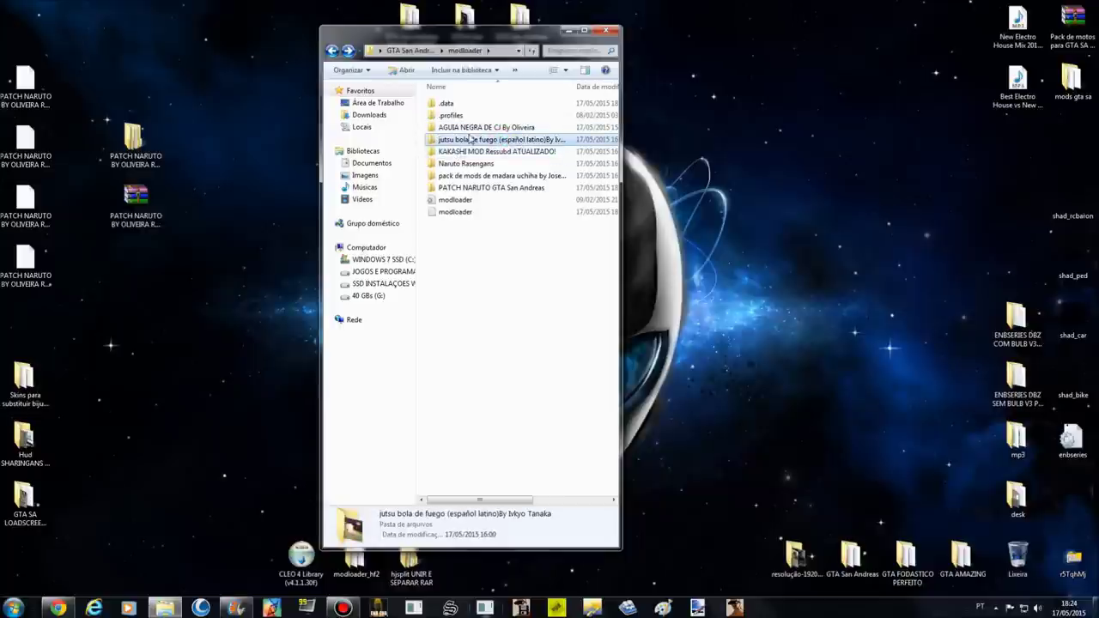
Inspect effects.fxp and effectsPC.txd in the fireball jutsu mod's GTA San Andreas models folder, then return to modloader.
double_click(471, 140)
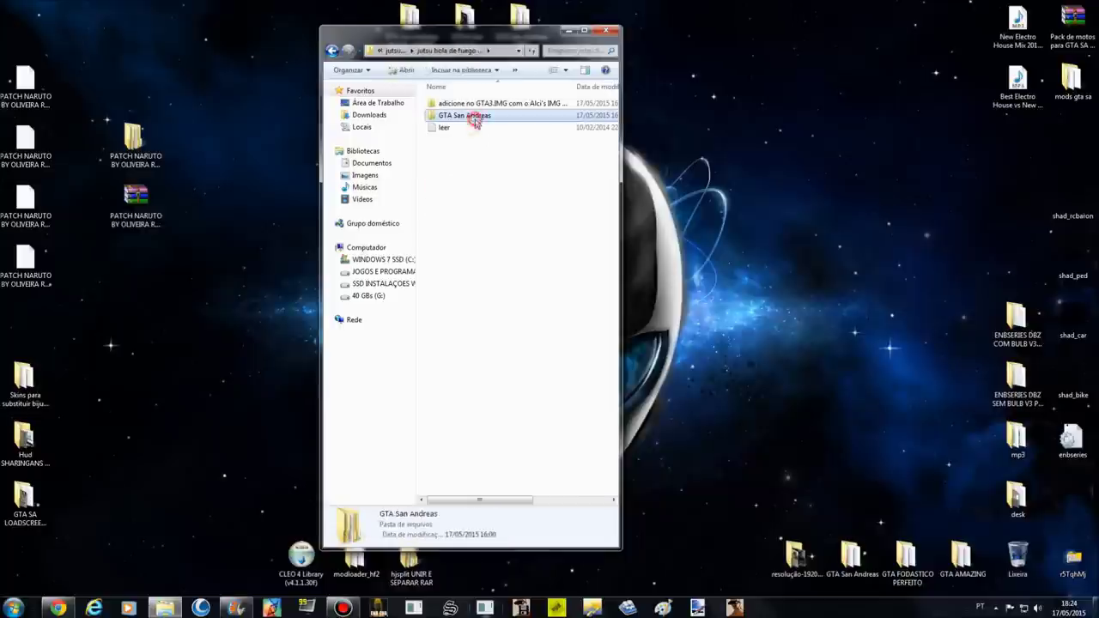
double_click(475, 118)
double_click(449, 115)
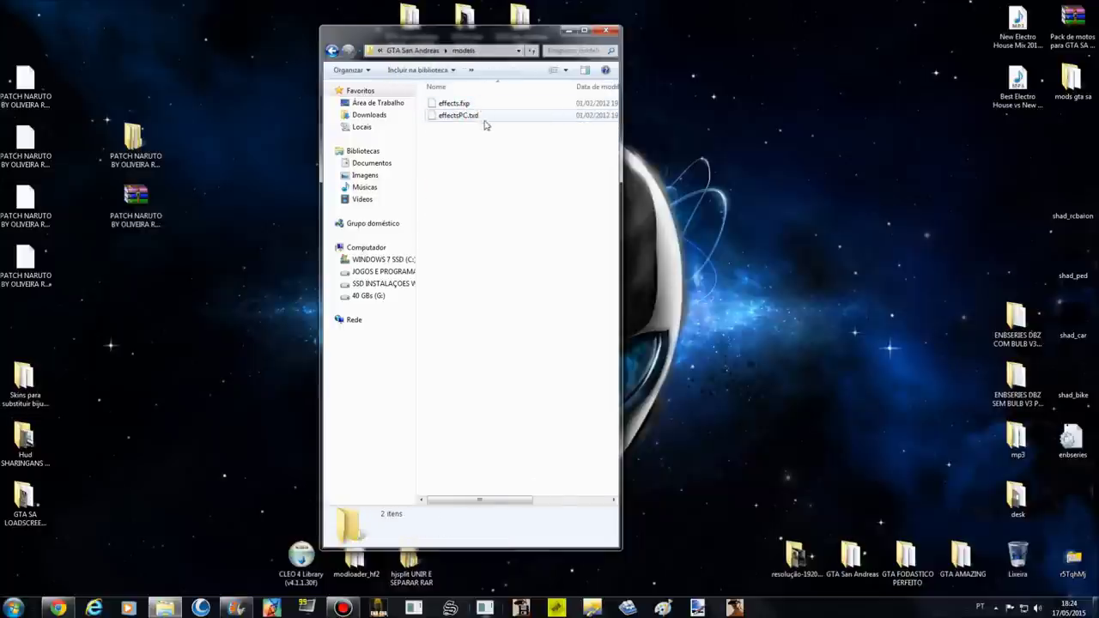
click(488, 107)
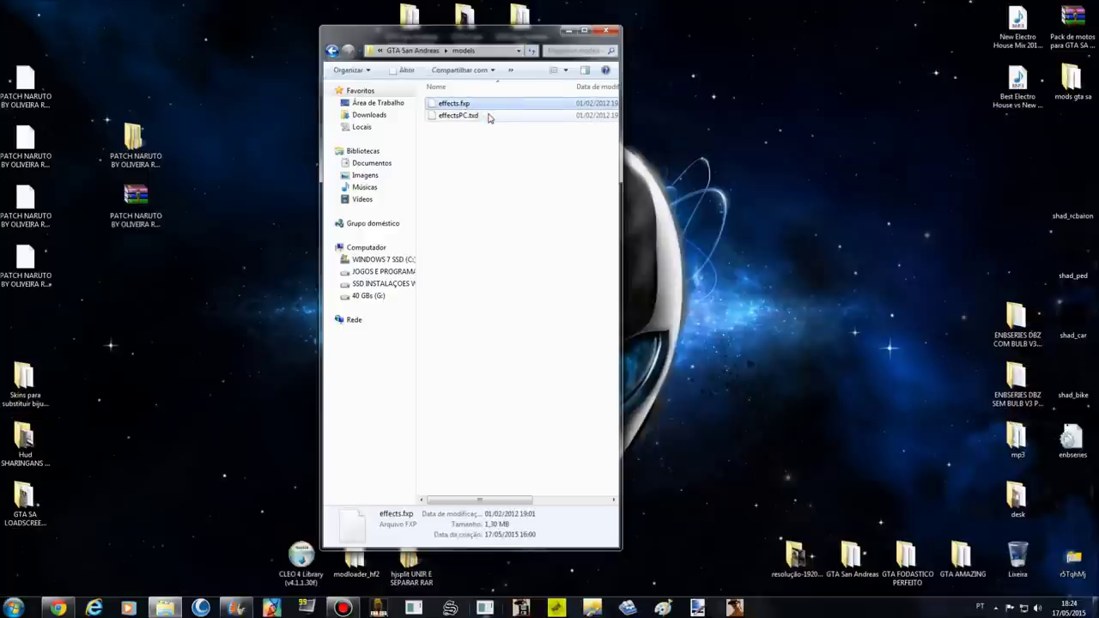
click(489, 116)
click(449, 104)
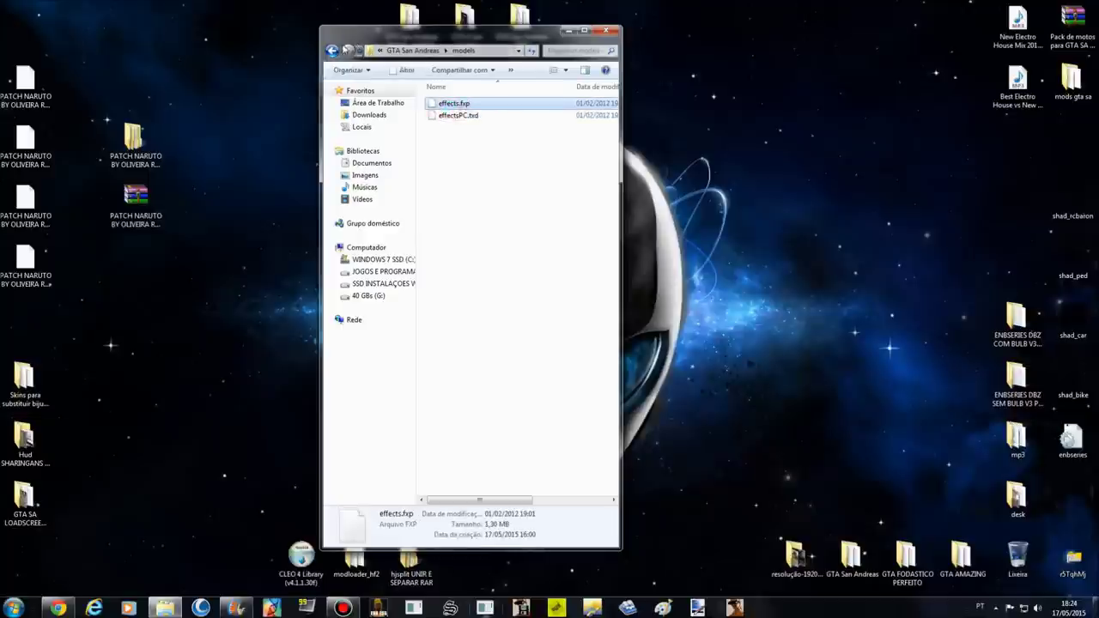
click(333, 50)
click(334, 50)
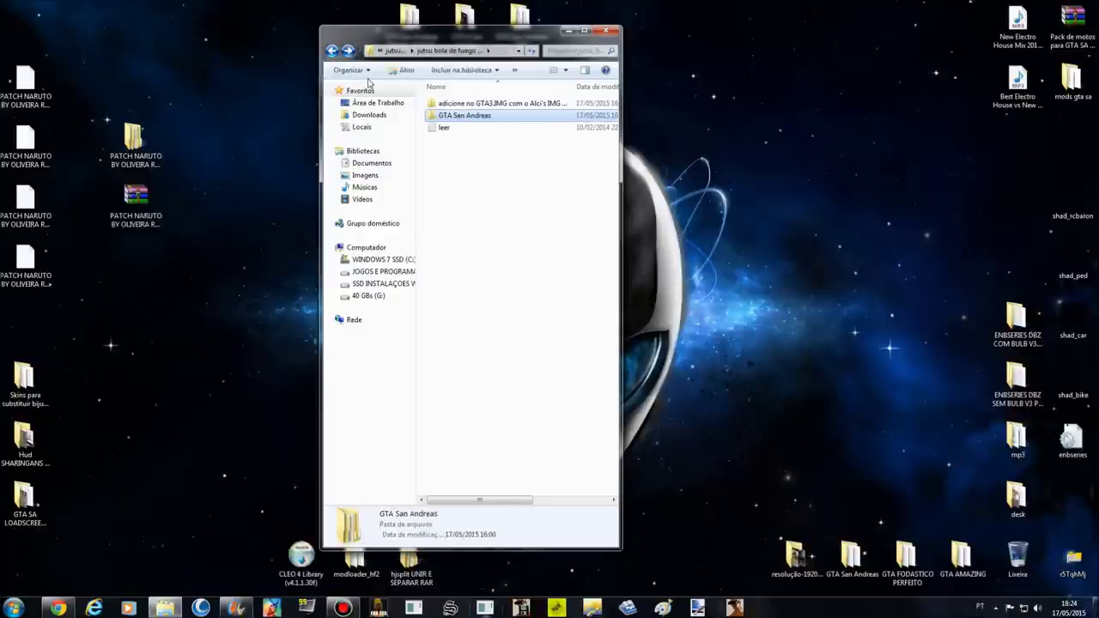
click(333, 50)
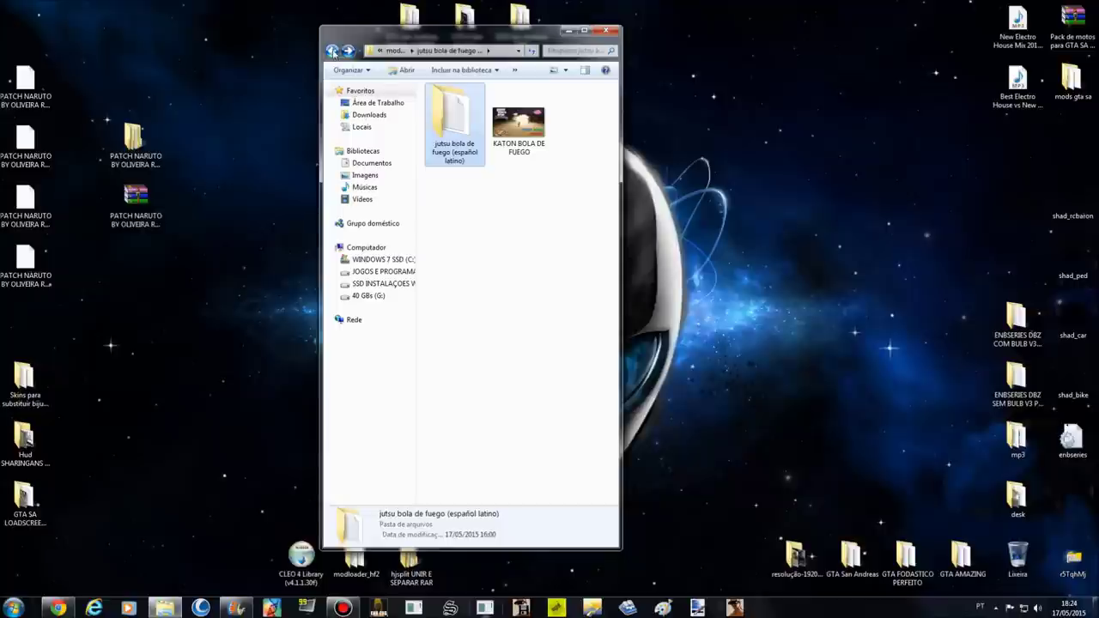
click(333, 50)
Inspect effects.fxp and effectsPC.txd in the KAKASHI MOD's GTA San Andreas Models folder, then return to modloader.
click(515, 152)
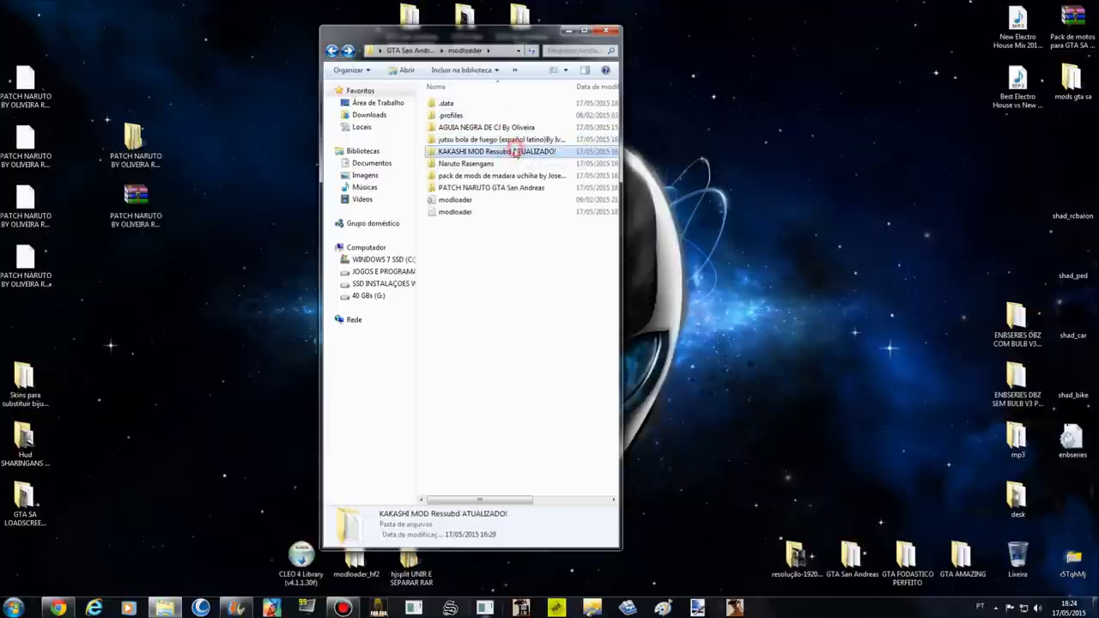
double_click(515, 152)
double_click(481, 115)
double_click(483, 127)
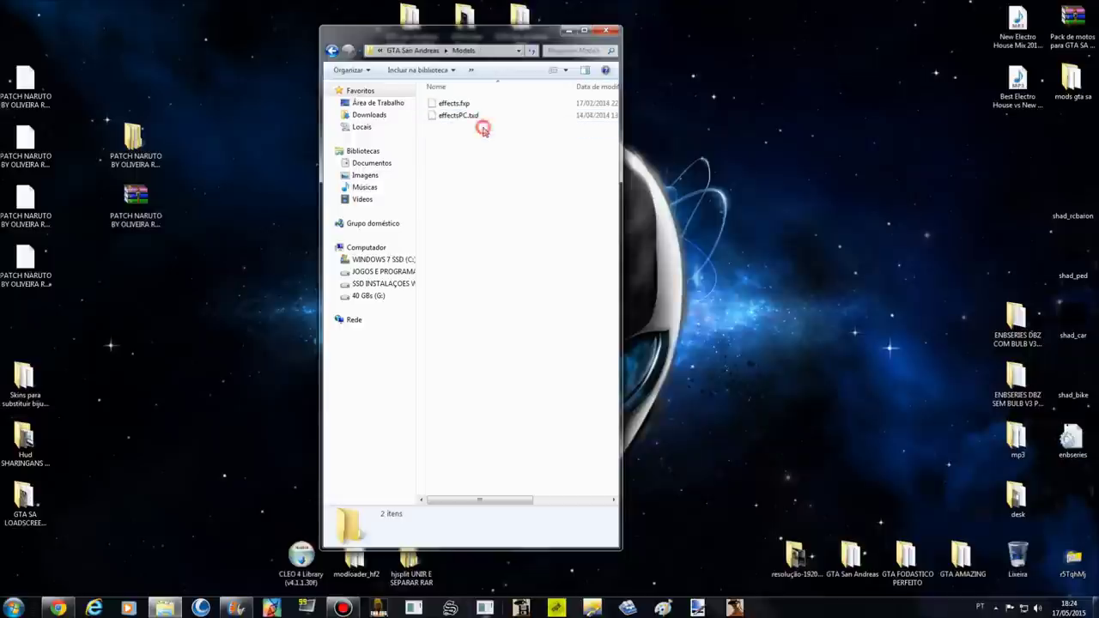
click(485, 104)
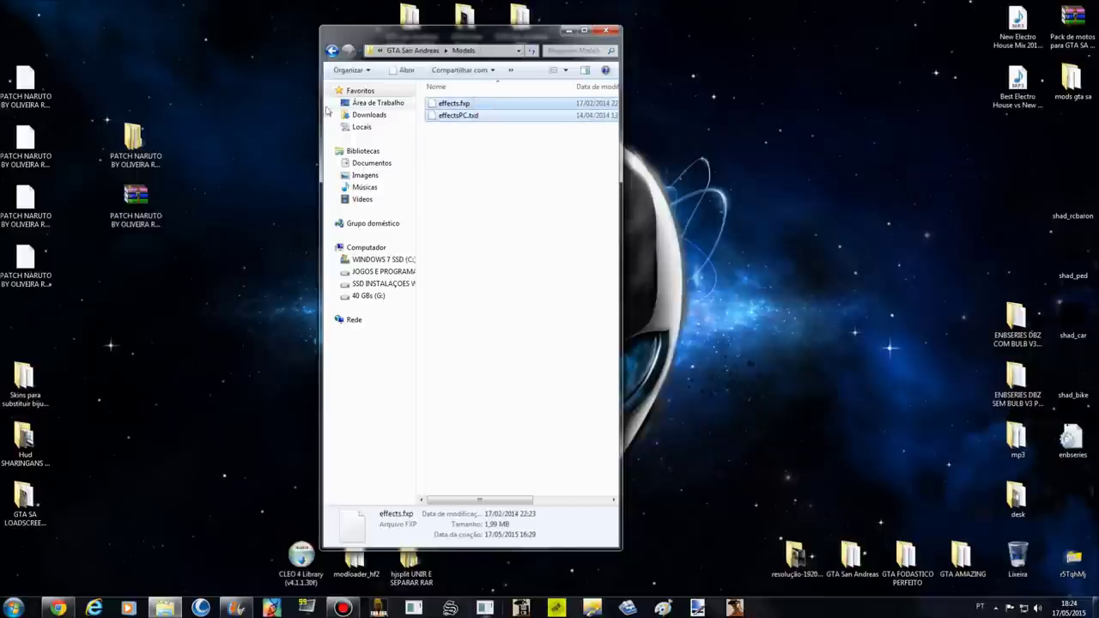
click(461, 117)
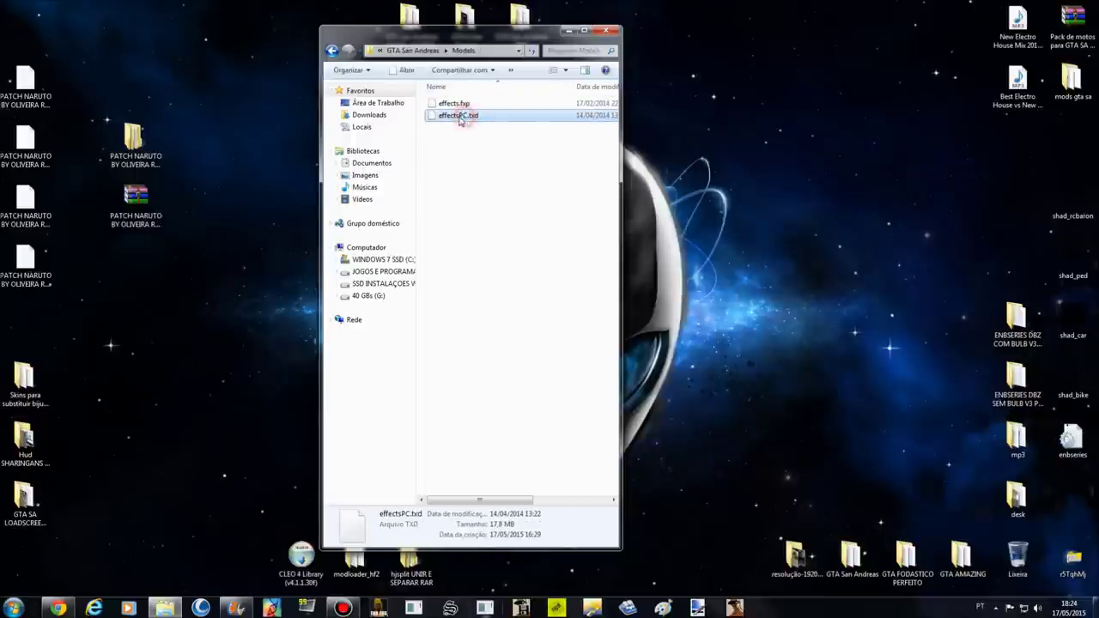
click(332, 52)
click(332, 52)
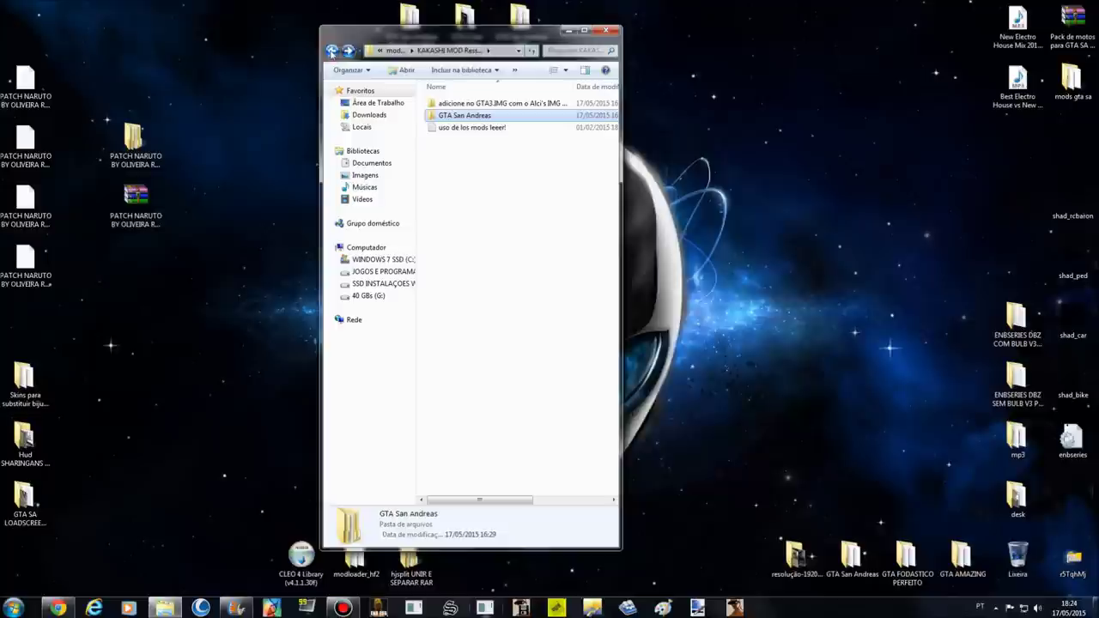
click(333, 51)
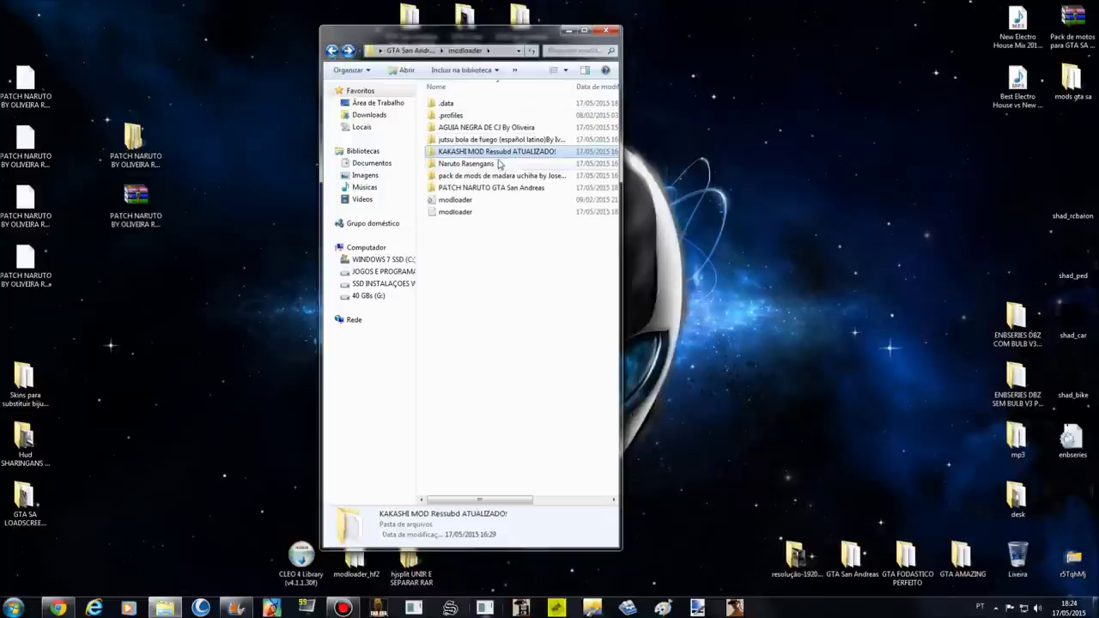
Look inside the models folder of the Naruto Rasengans mod, then return to modloader.
click(516, 140)
double_click(466, 163)
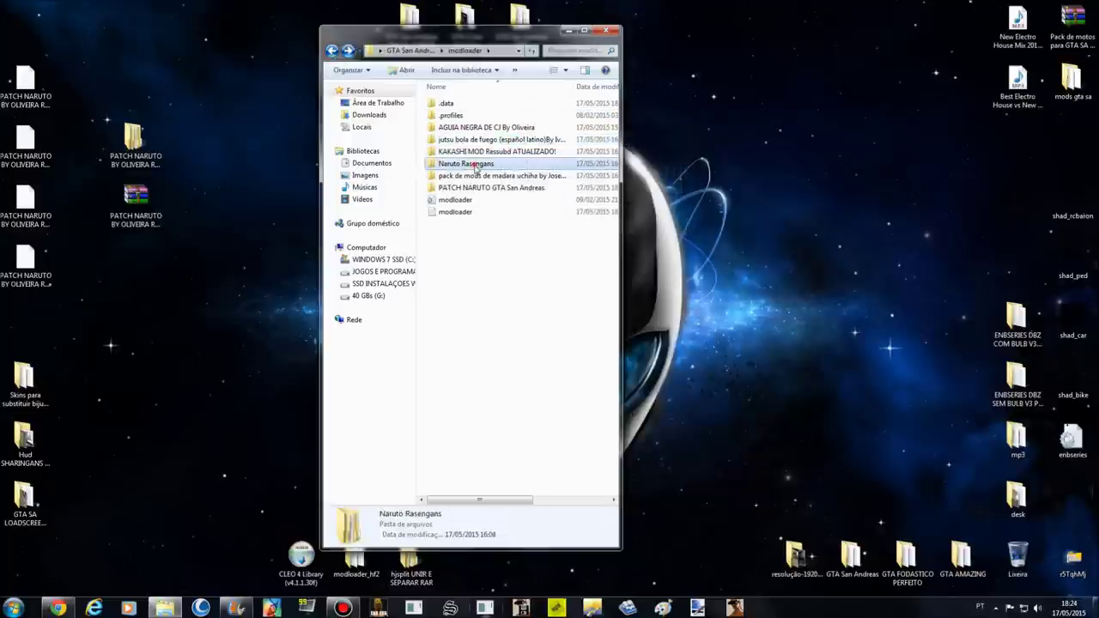
click(463, 105)
double_click(464, 104)
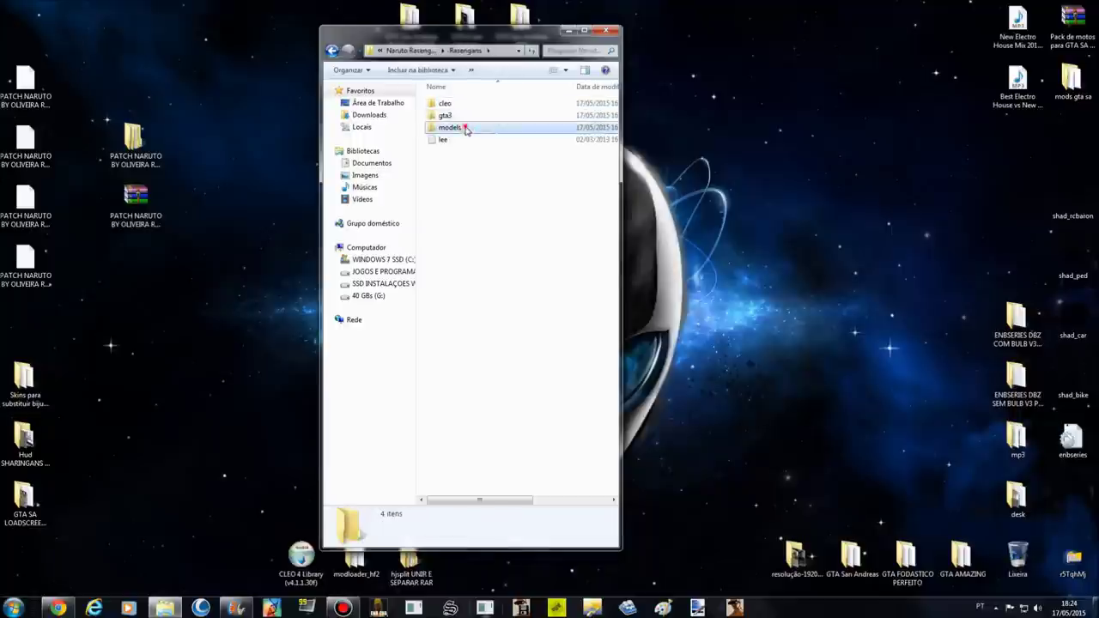
double_click(464, 120)
click(331, 51)
click(331, 51)
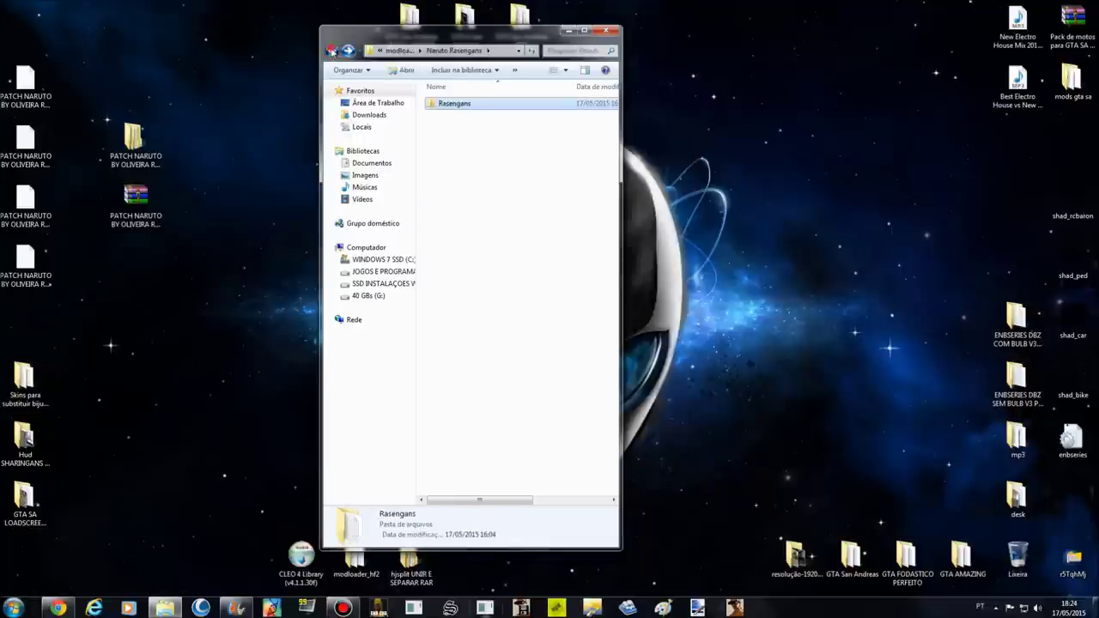
click(331, 52)
Inspect the Madara pack's GTA San Andreas folder and its "adicione no GTA3.IMG com o Alci's IMG Editor" folder, then return to modloader.
double_click(492, 176)
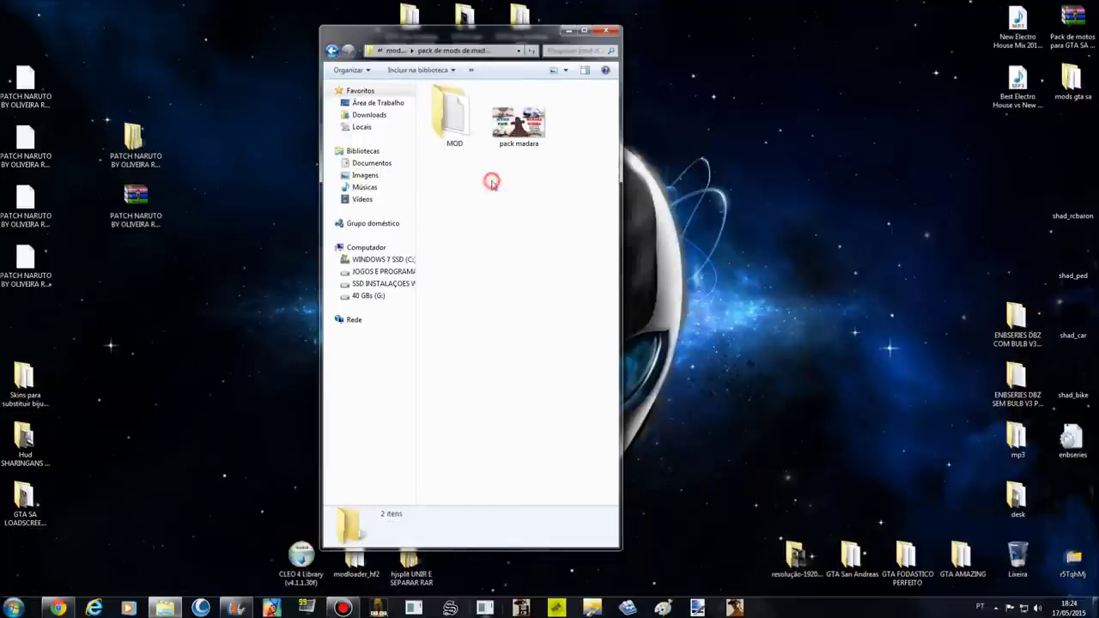
double_click(472, 120)
double_click(485, 117)
double_click(485, 117)
click(331, 51)
click(332, 52)
click(476, 105)
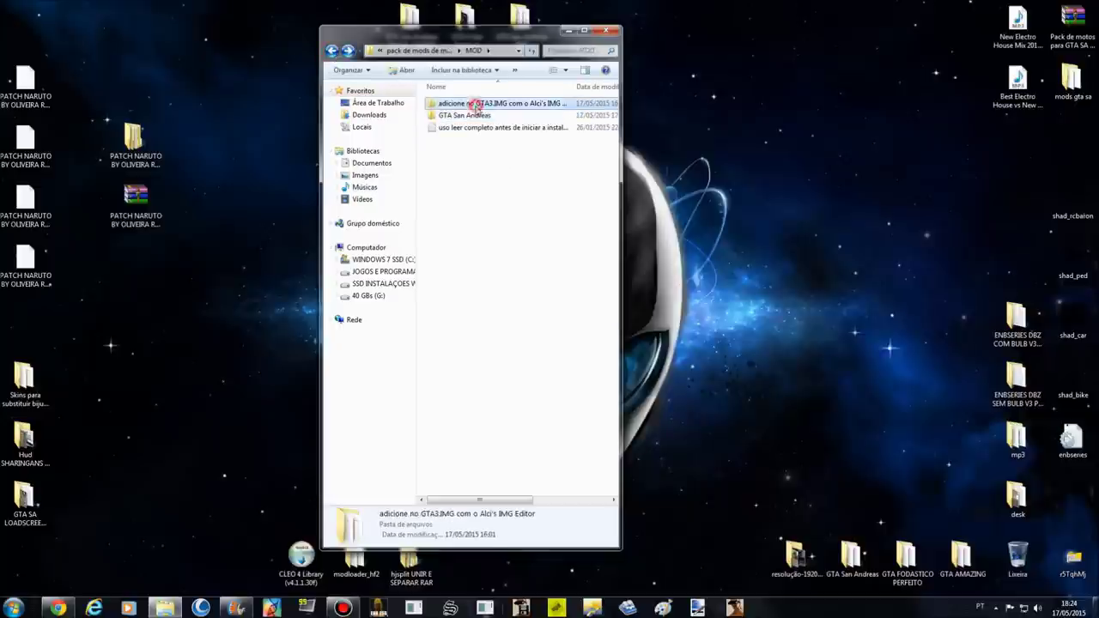
double_click(477, 104)
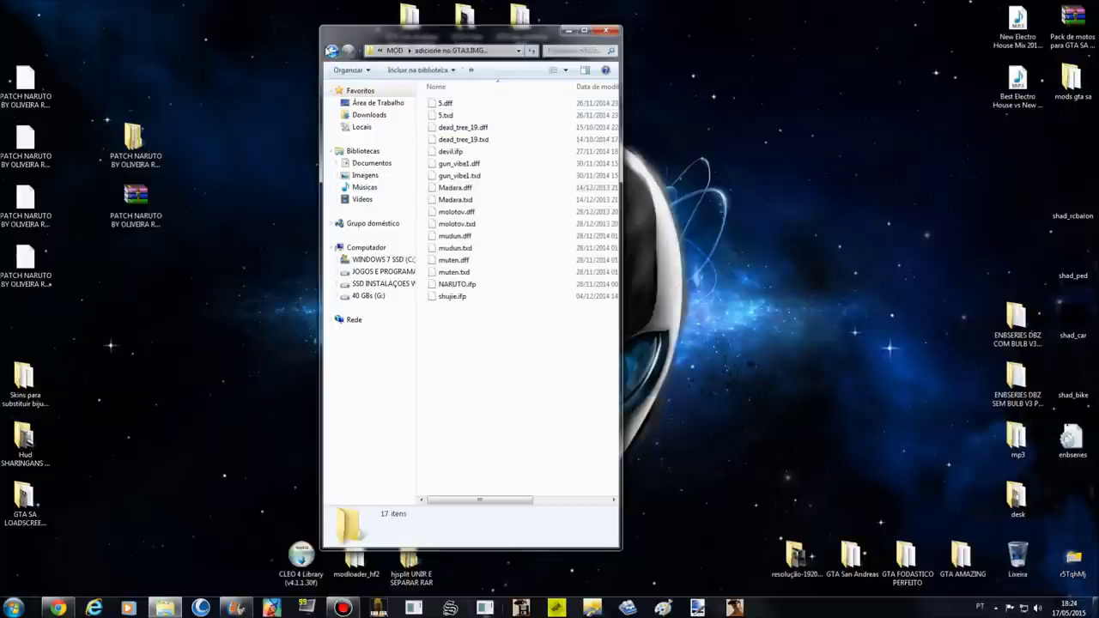
click(332, 50)
click(332, 50)
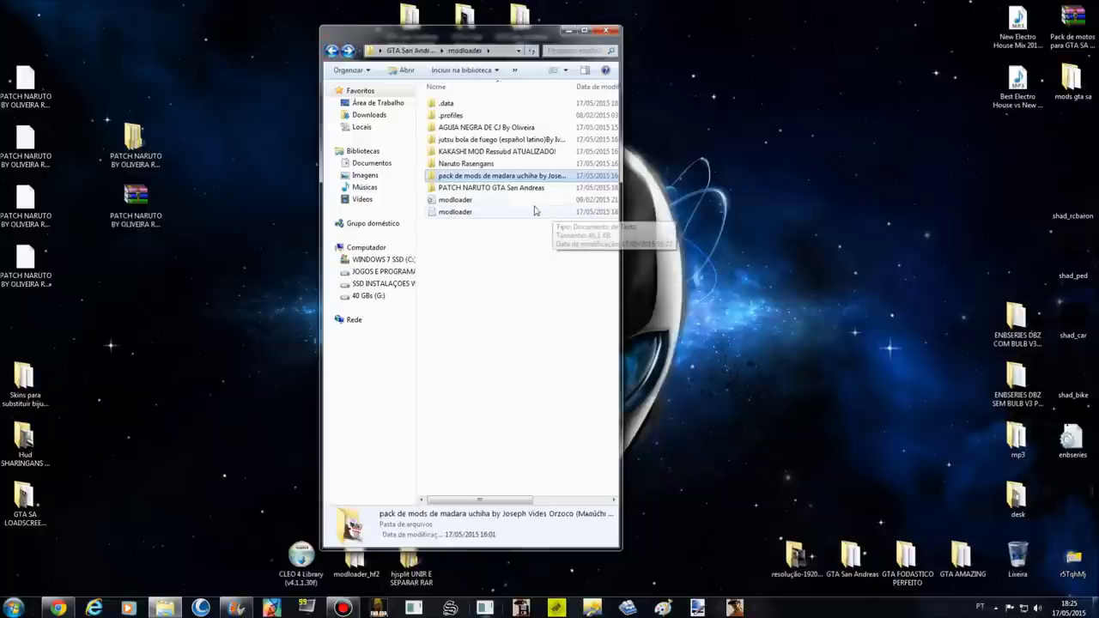
Inspect the cleo, models and gta3 folders inside the Naruto Rasengans mod's Rasengans folder, and return to modloader.
double_click(450, 103)
double_click(448, 103)
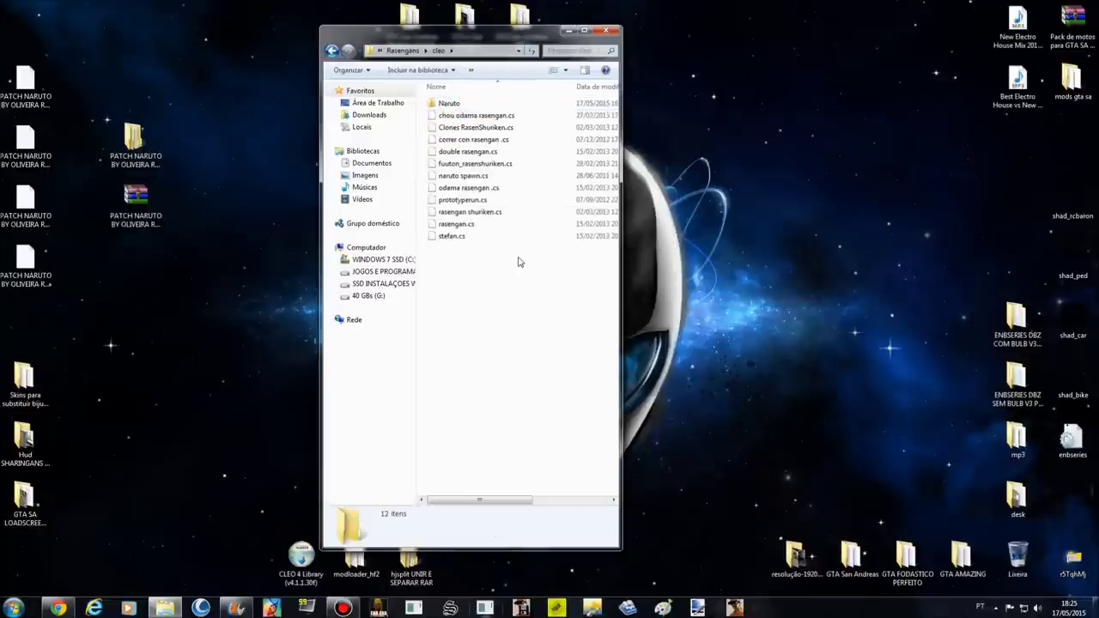
click(332, 52)
double_click(467, 128)
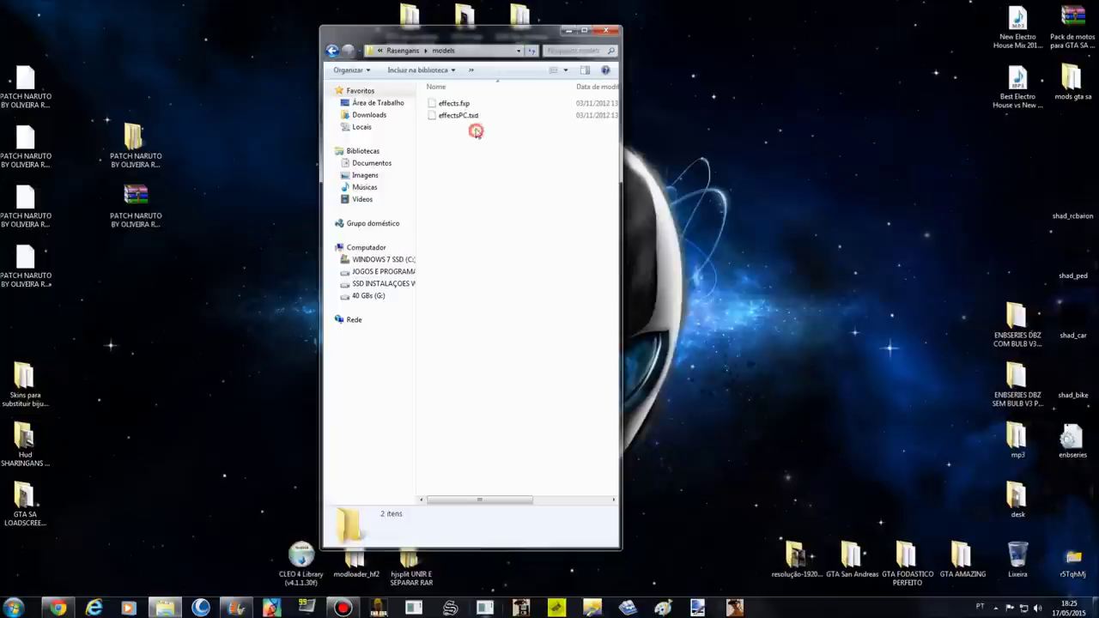
click(332, 52)
double_click(518, 115)
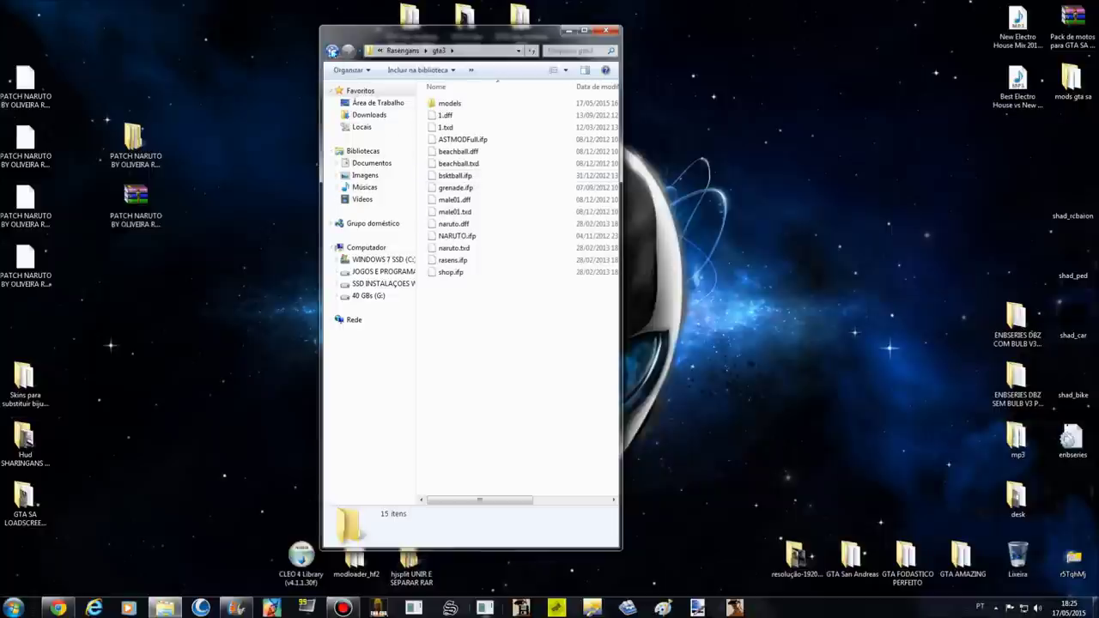
click(332, 51)
right_click(507, 253)
click(554, 358)
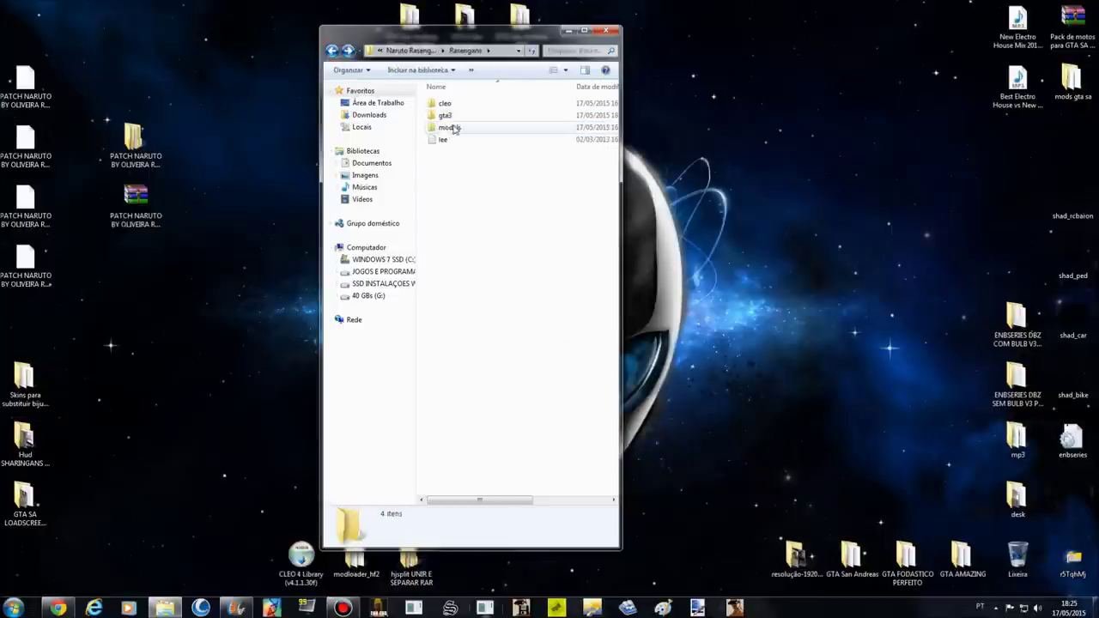
click(331, 51)
click(331, 51)
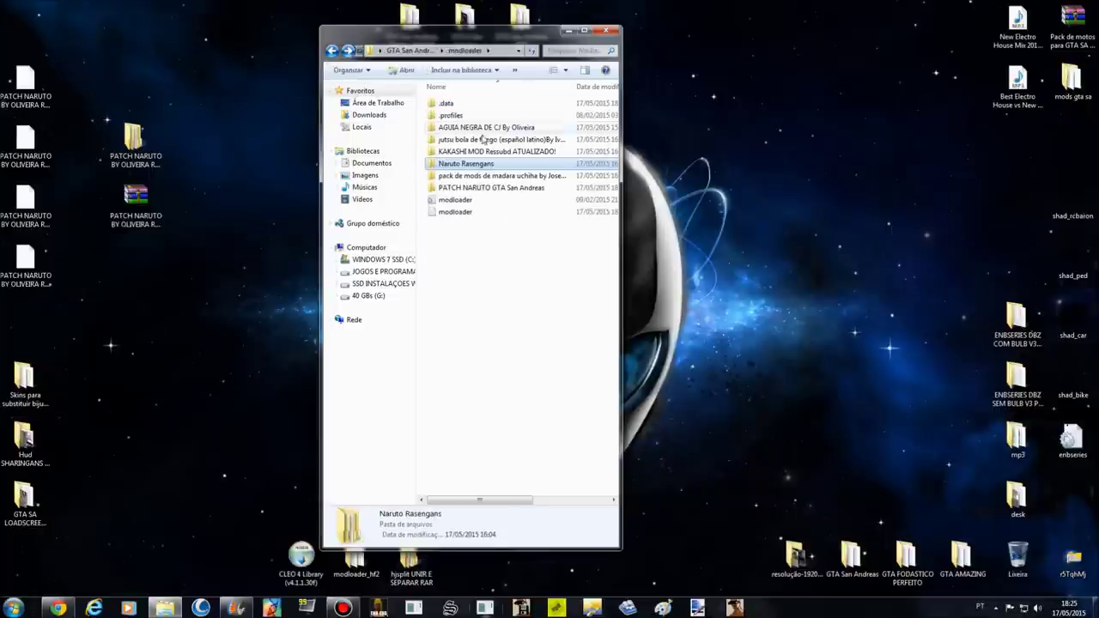
Inspect the files in the KAKASHI MOD's folder of additions for GTA3.IMG, and return to modloader.
double_click(479, 152)
double_click(459, 105)
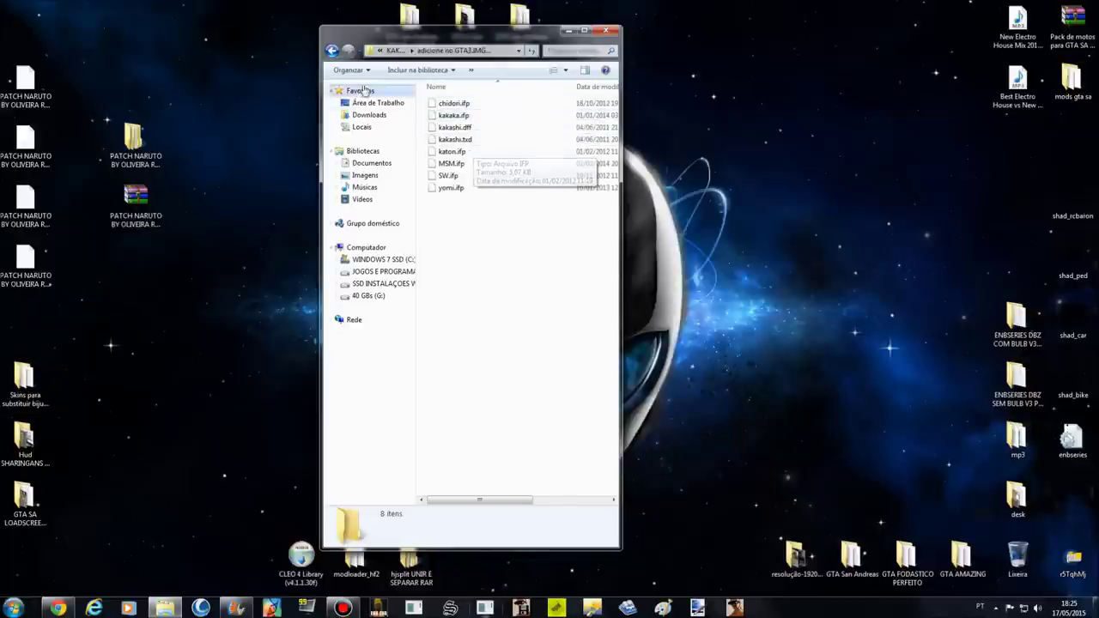
click(331, 51)
click(331, 51)
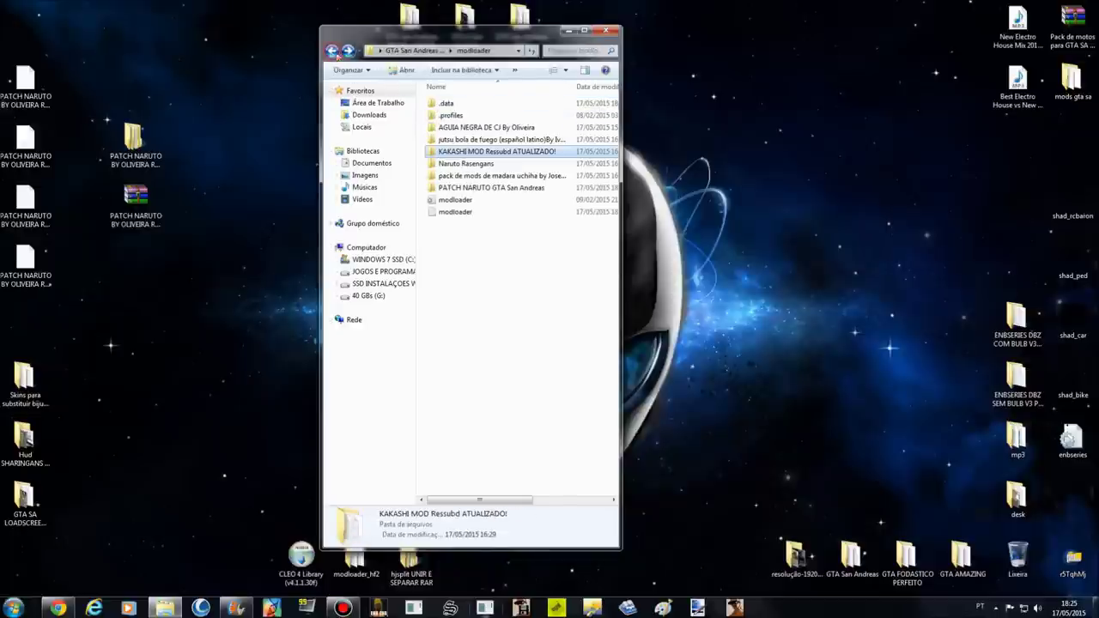
Inspect the fireball jutsu mod's "adicione no GTA3.IMG com o Alci's IMG Editor" and GTA San Andreas folders, and return to modloader.
double_click(504, 140)
double_click(452, 109)
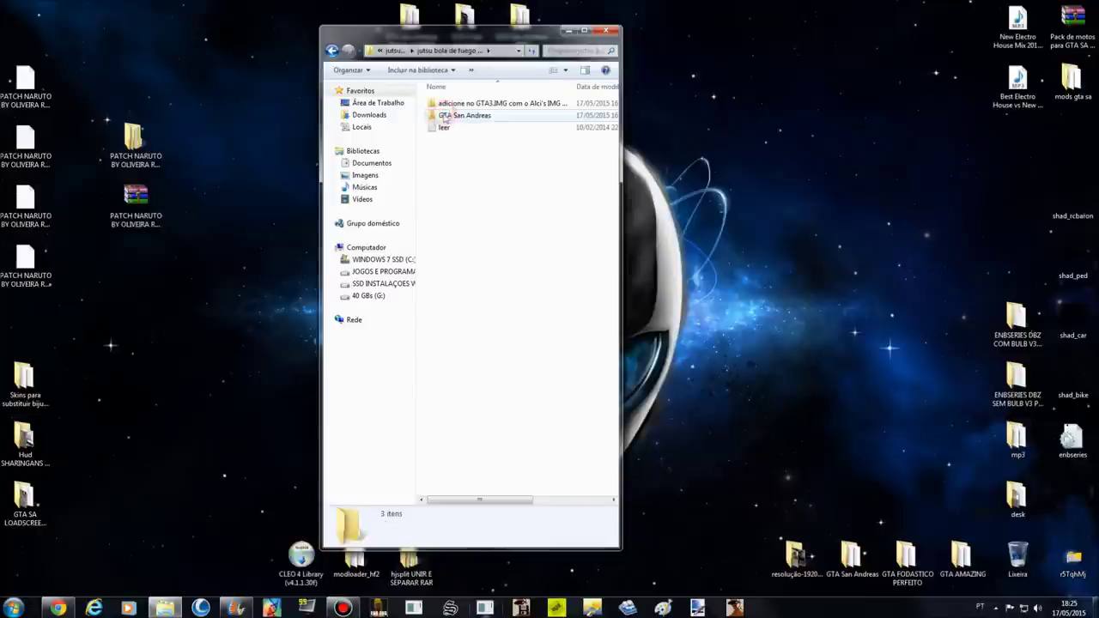
double_click(456, 104)
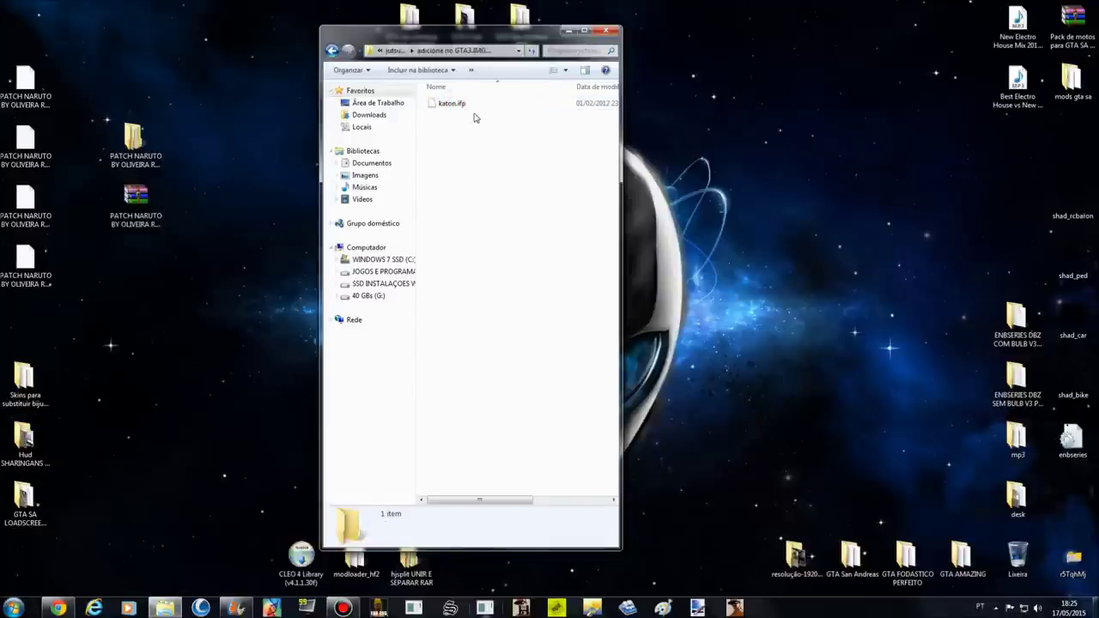
key(BackSpace)
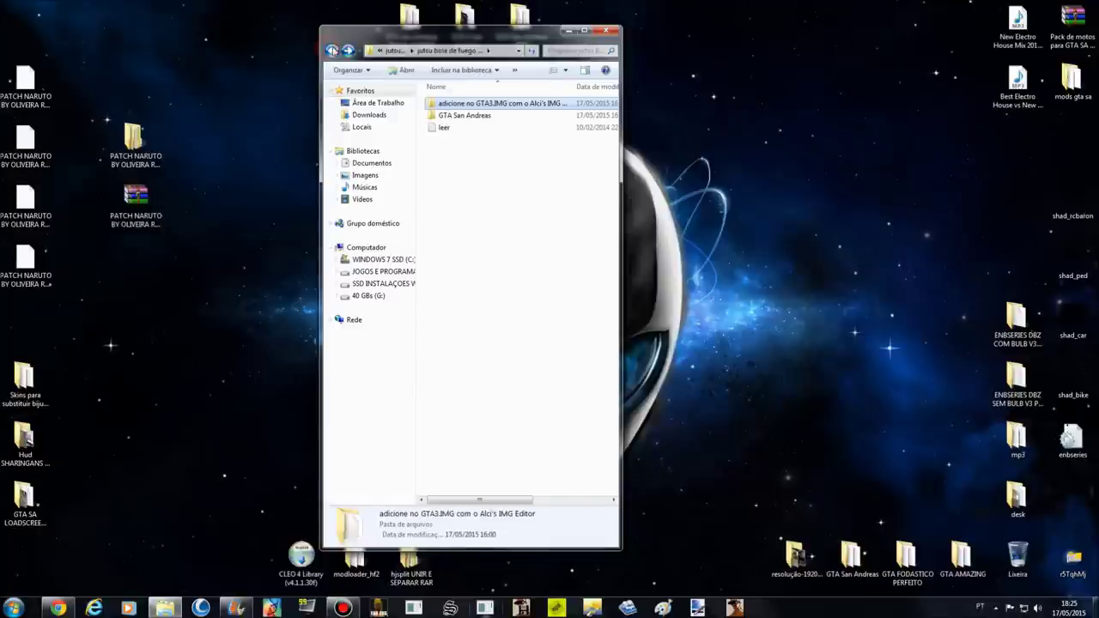
double_click(480, 120)
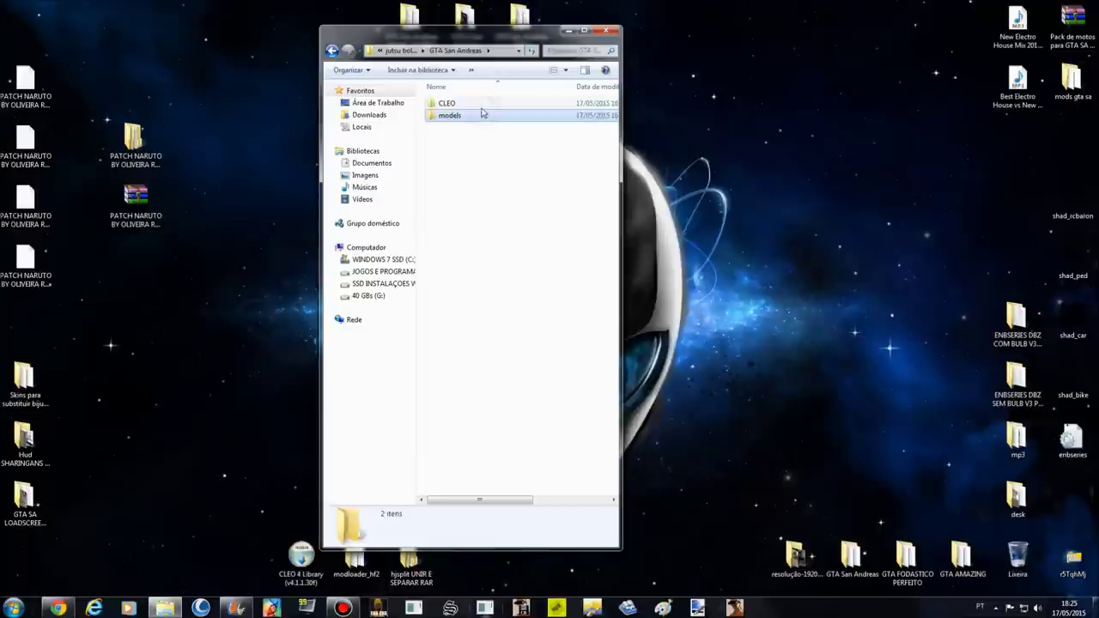
click(478, 104)
click(333, 51)
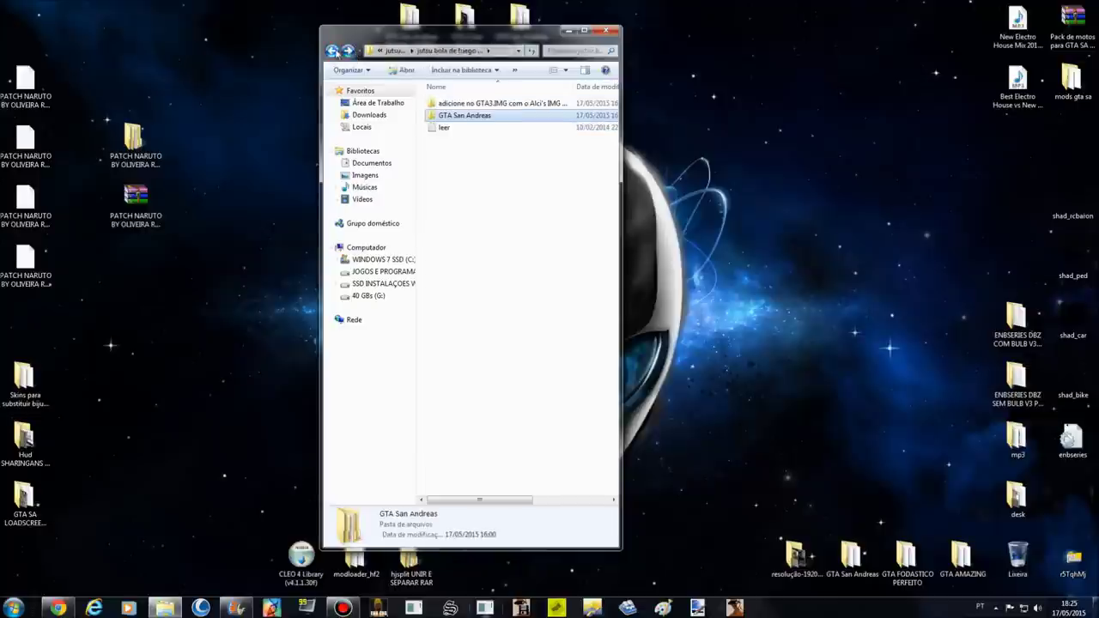
click(334, 51)
click(333, 51)
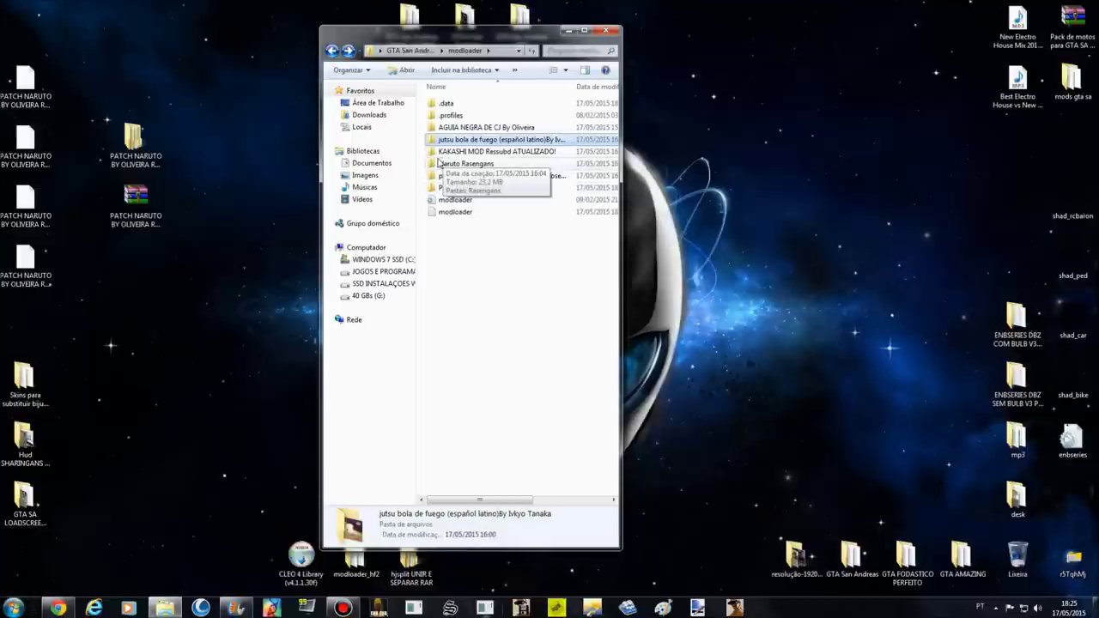
Go back to the GTA San Andreas NARUTO folder and launch gta_sa.
click(498, 404)
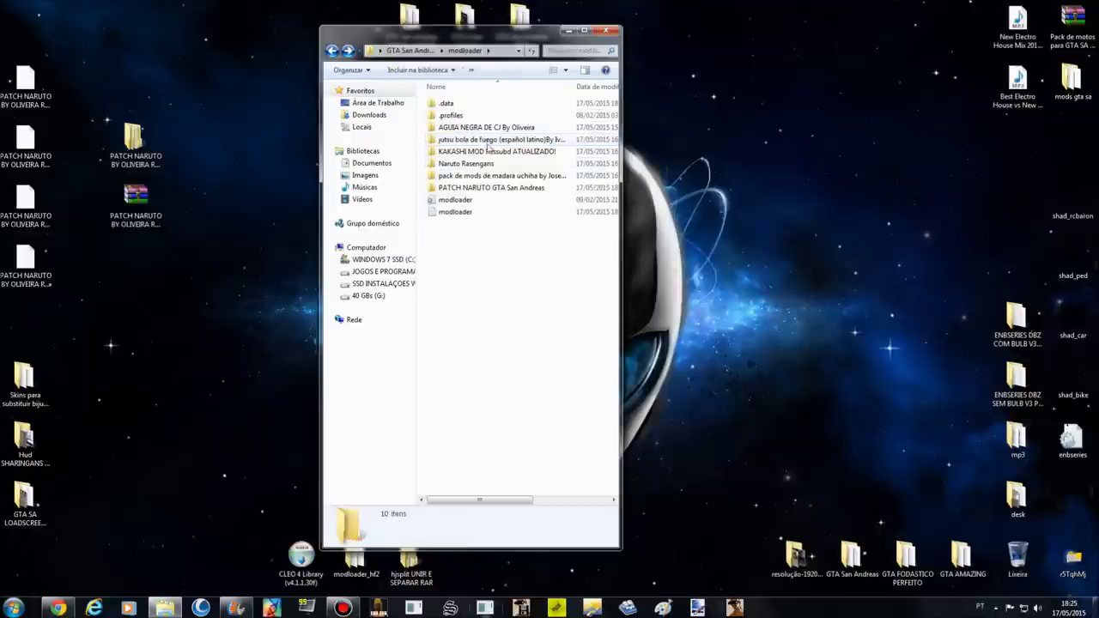
click(331, 52)
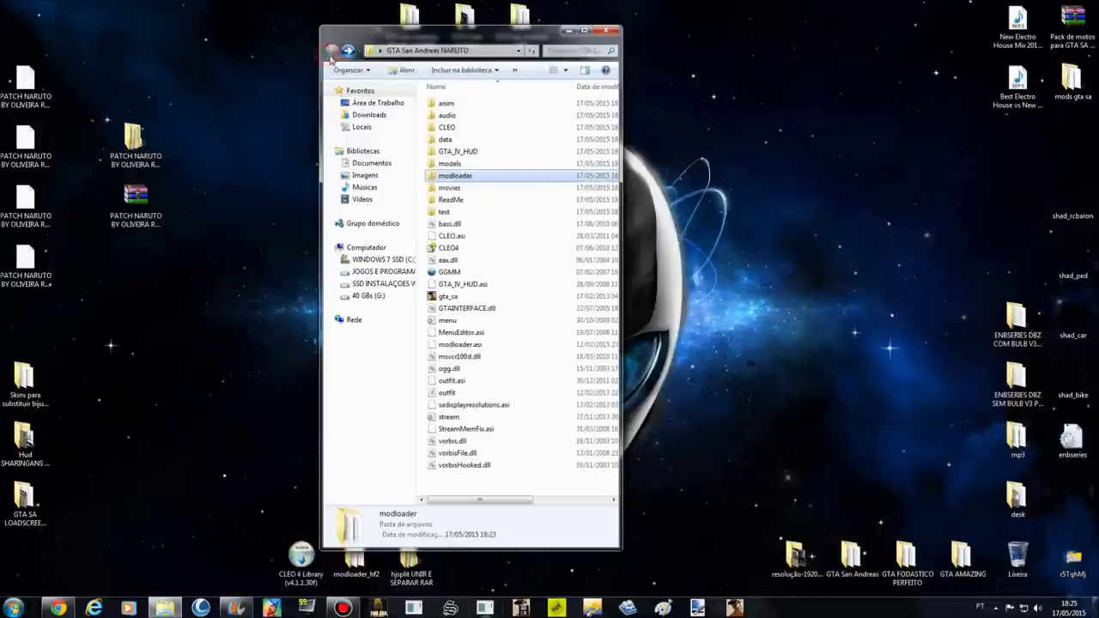
double_click(477, 296)
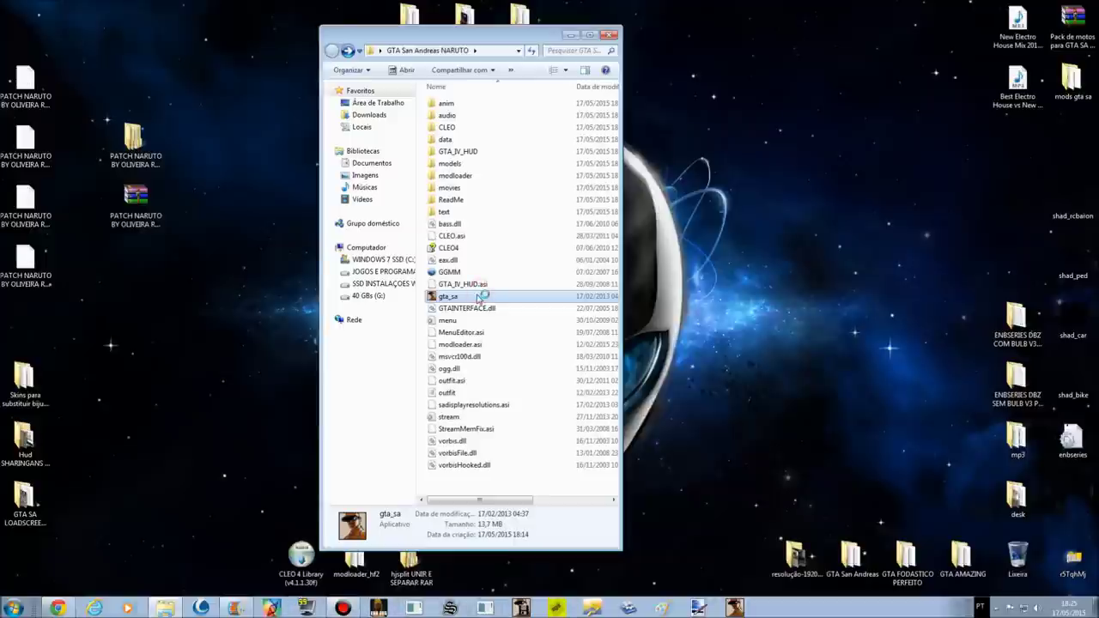
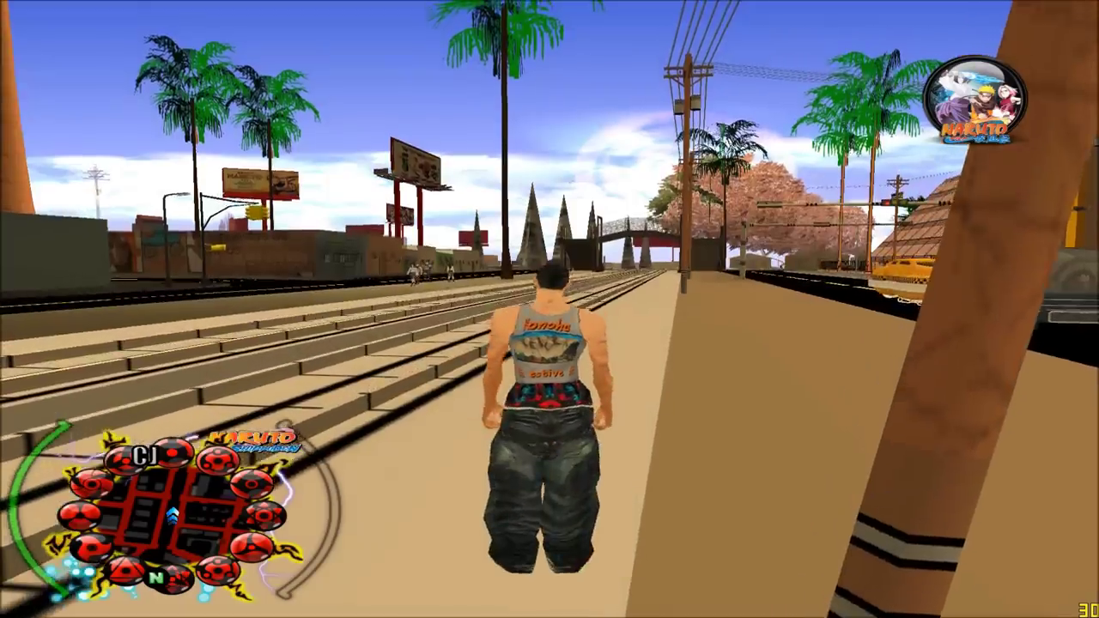
Run the character along the railway tracks and turn him around to show his outfit from several sides.
key(w)
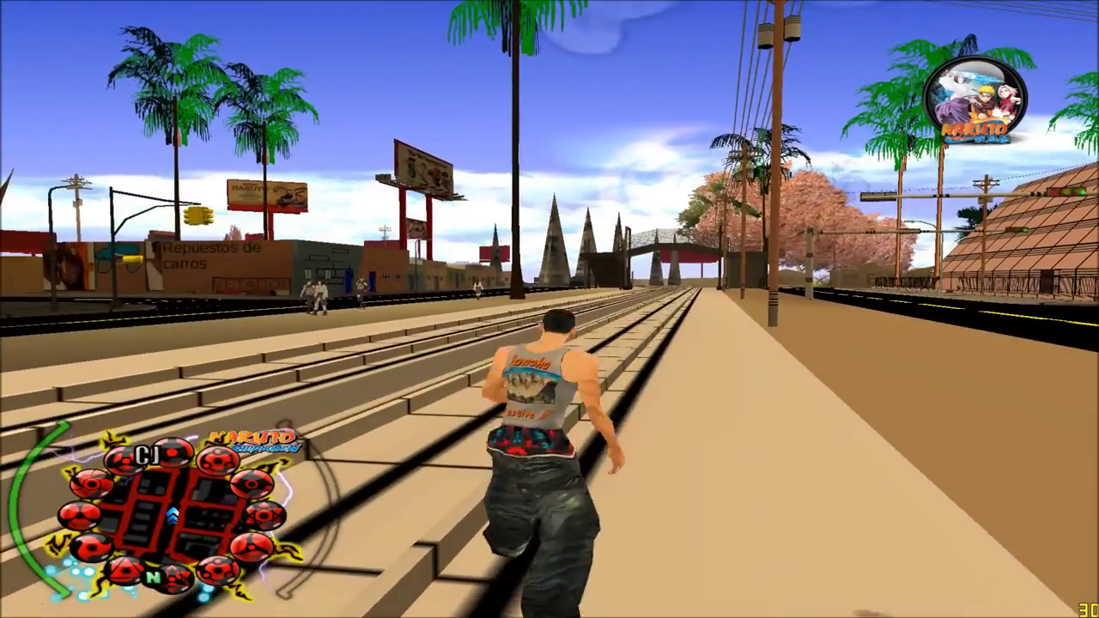
key(c)
key(c)
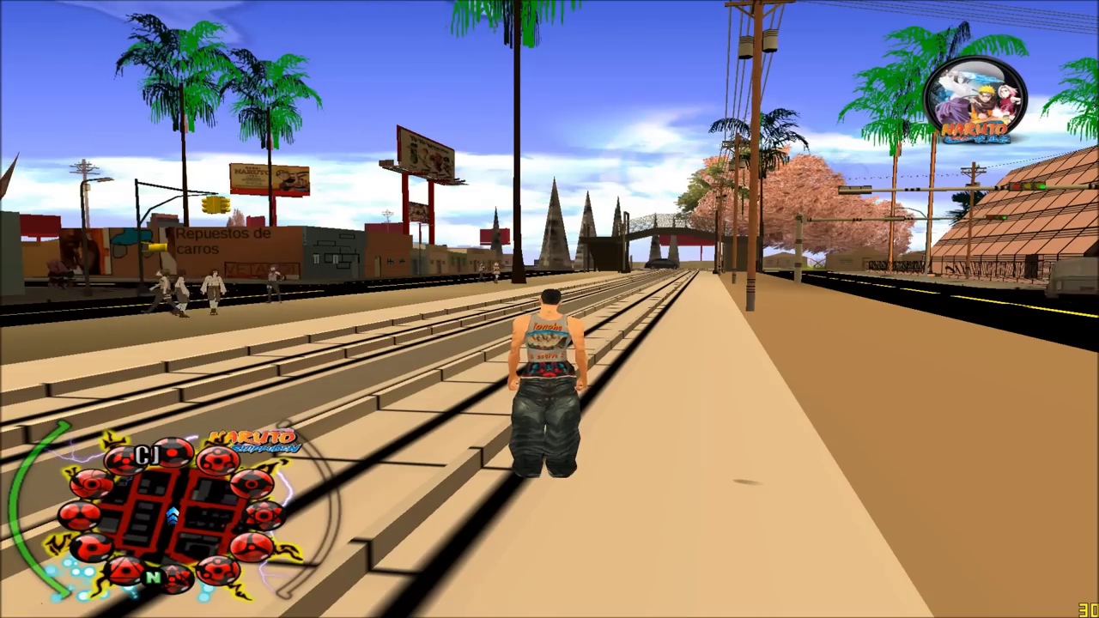
key(a)
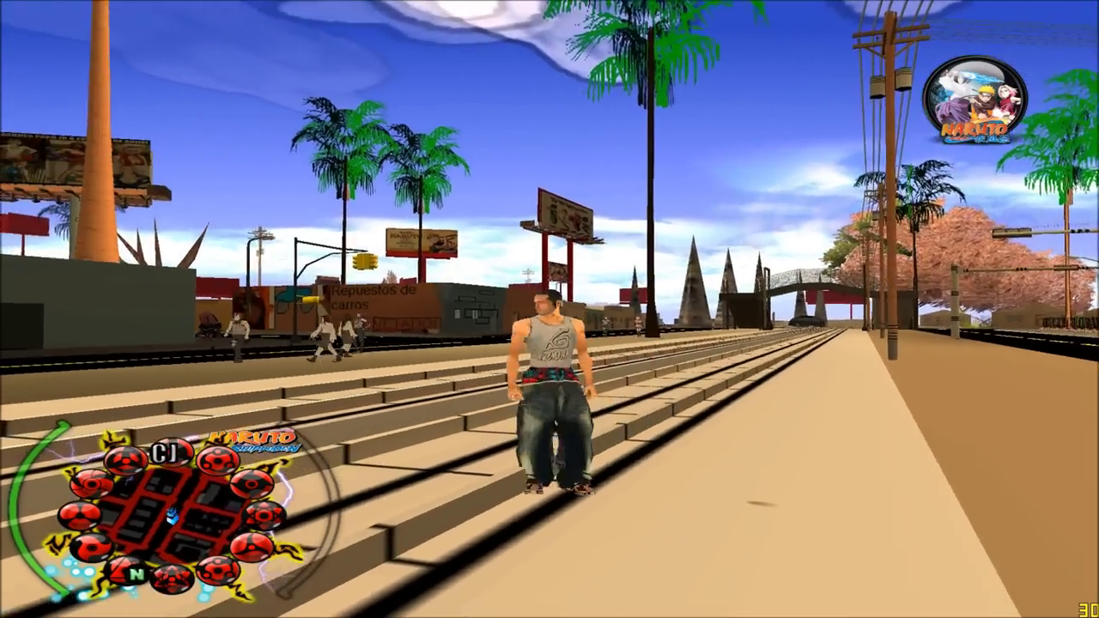
key(d)
key(s)
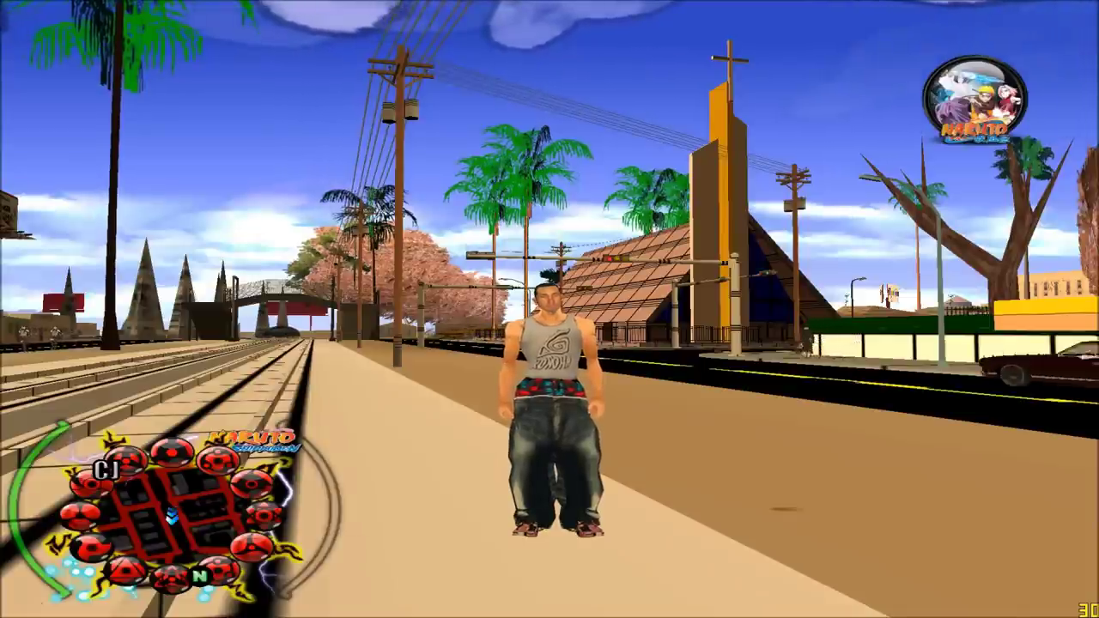
key(a)
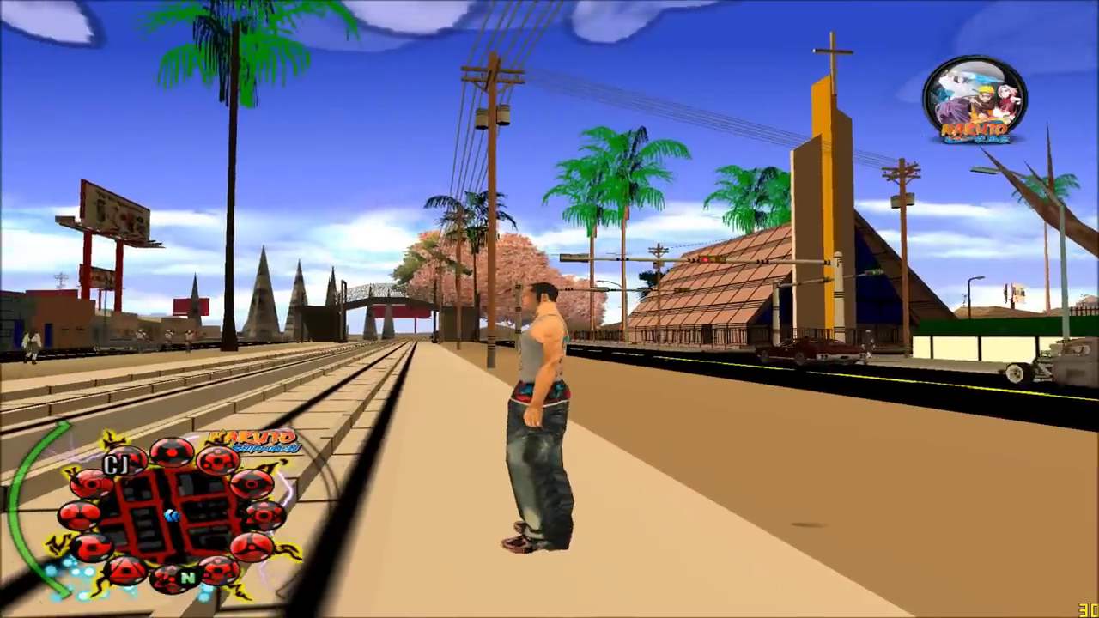
key(s)
key(w)
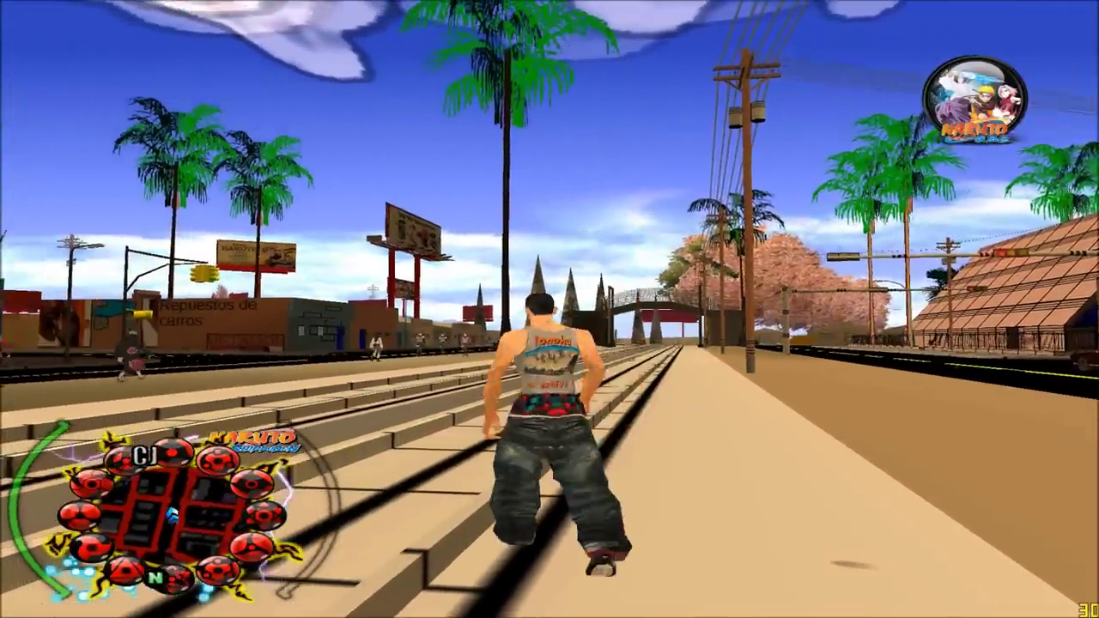
Move the character from the railway tracks to the edge of the road in Jefferson.
key(d)
key(a)
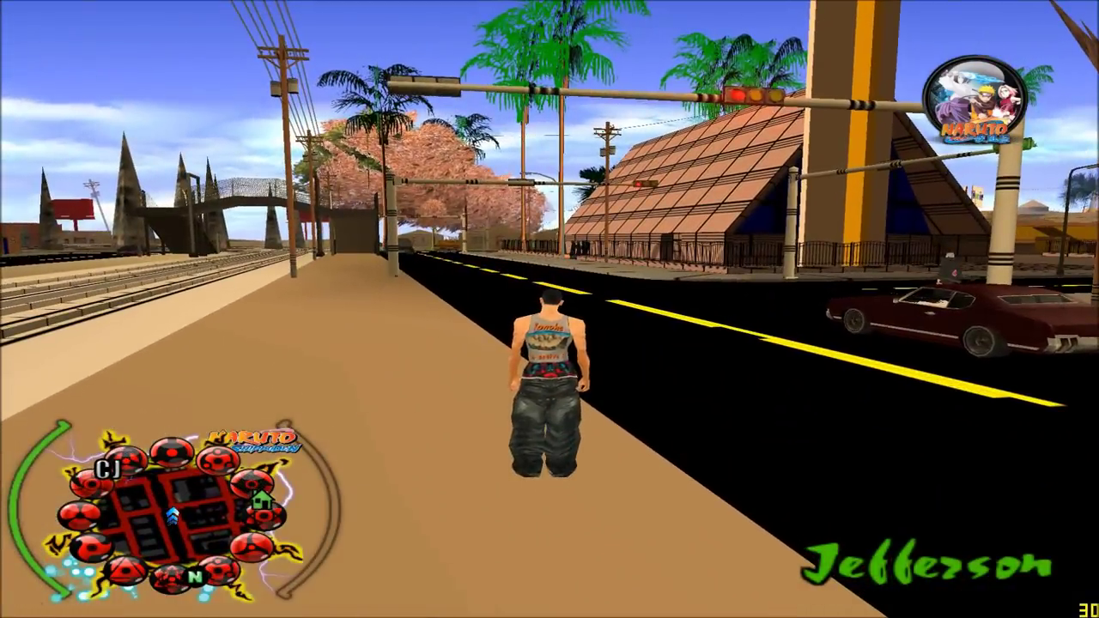
key(c)
key(c)
key(c)
Pause the game and review the Mod Configuration options down to Refresh Modifications.
key(Escape)
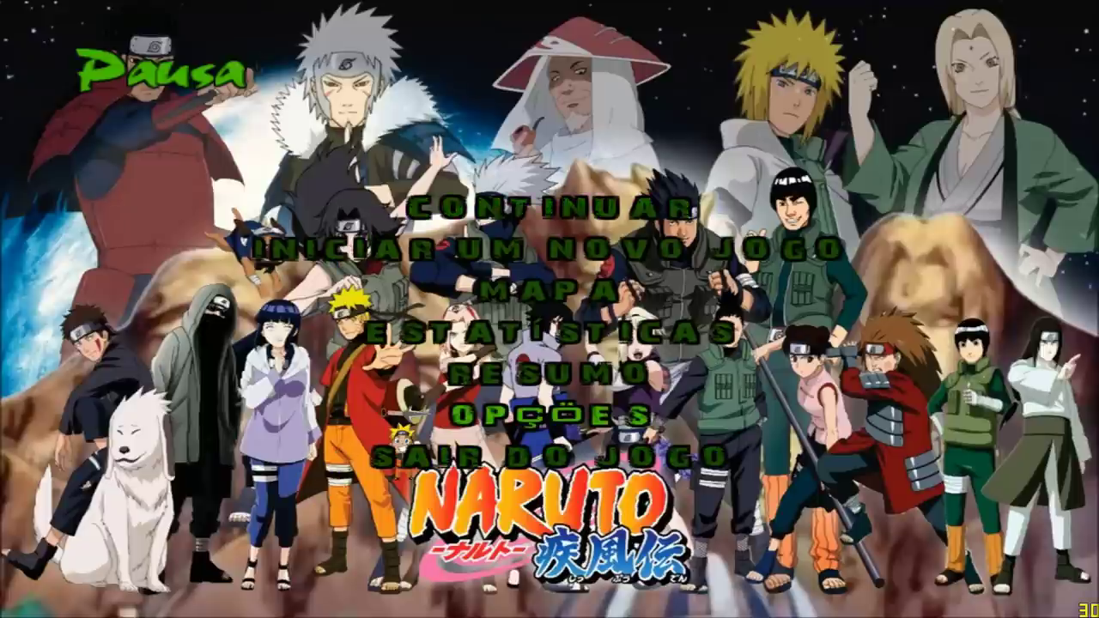
key(Return)
key(Up)
key(Up)
key(Return)
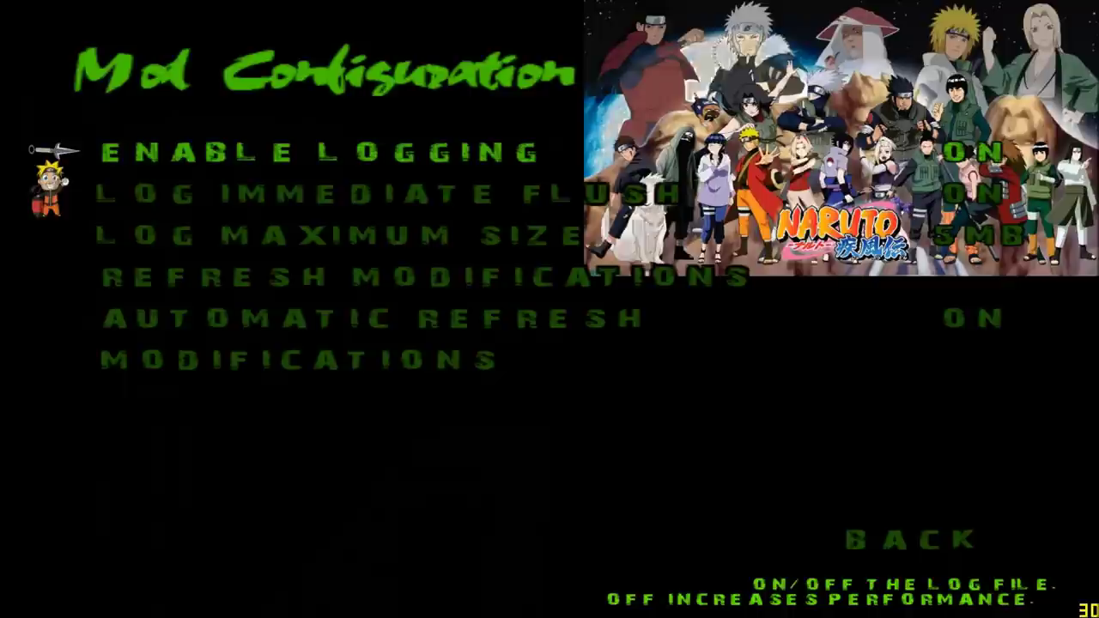
key(Down)
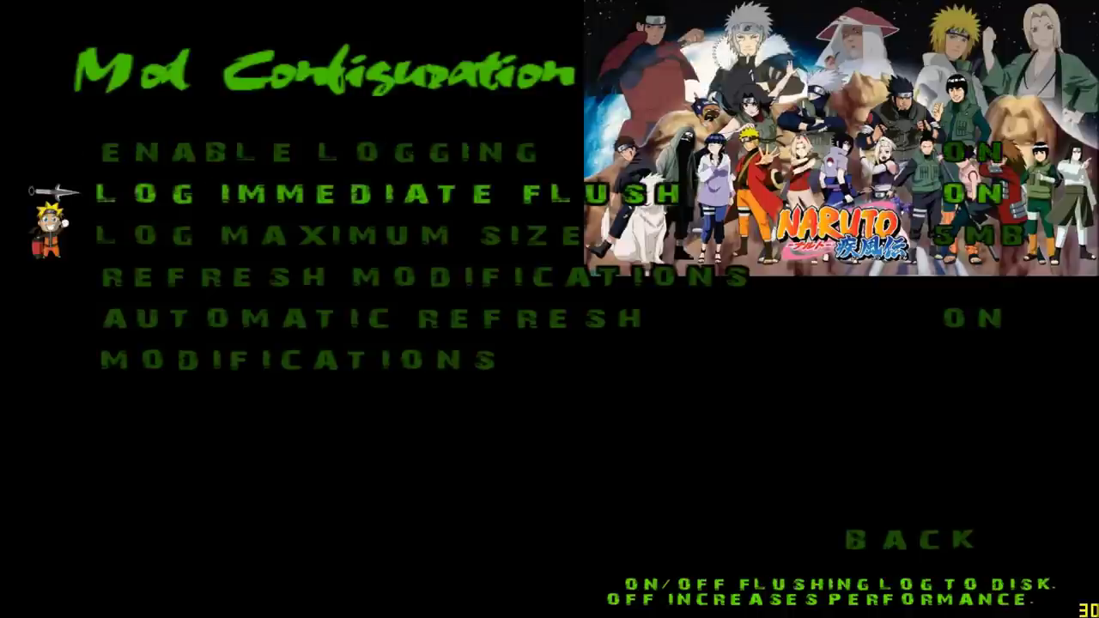
key(Down)
key(Down)
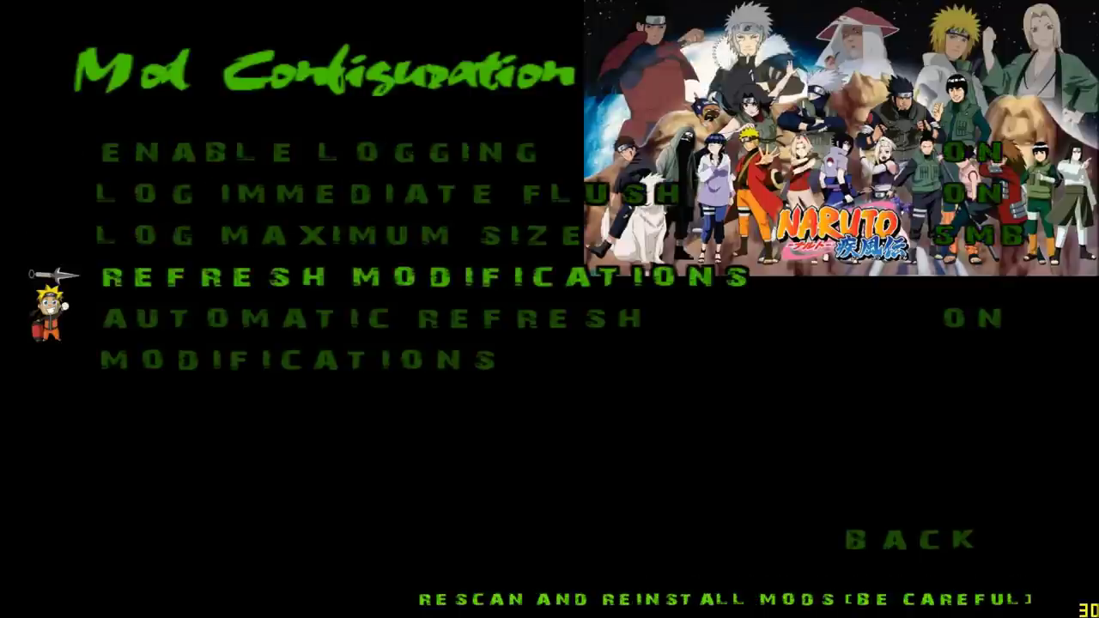
key(Escape)
Load a saved game from the pause menu.
key(Down)
key(Return)
key(Down)
key(Down)
key(Return)
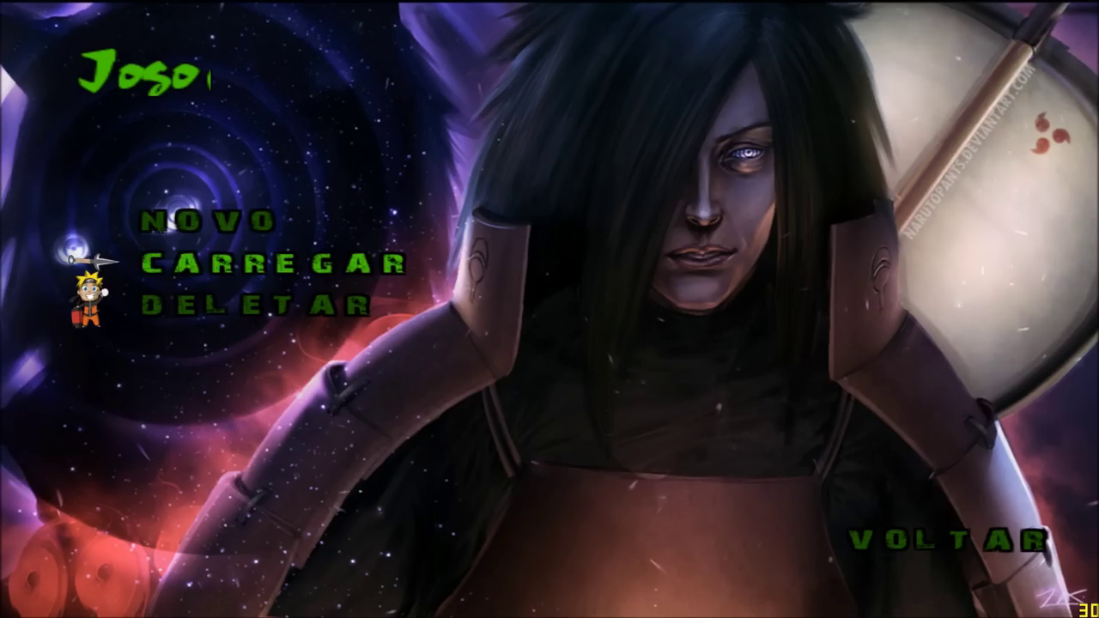
key(Return)
key(Return)
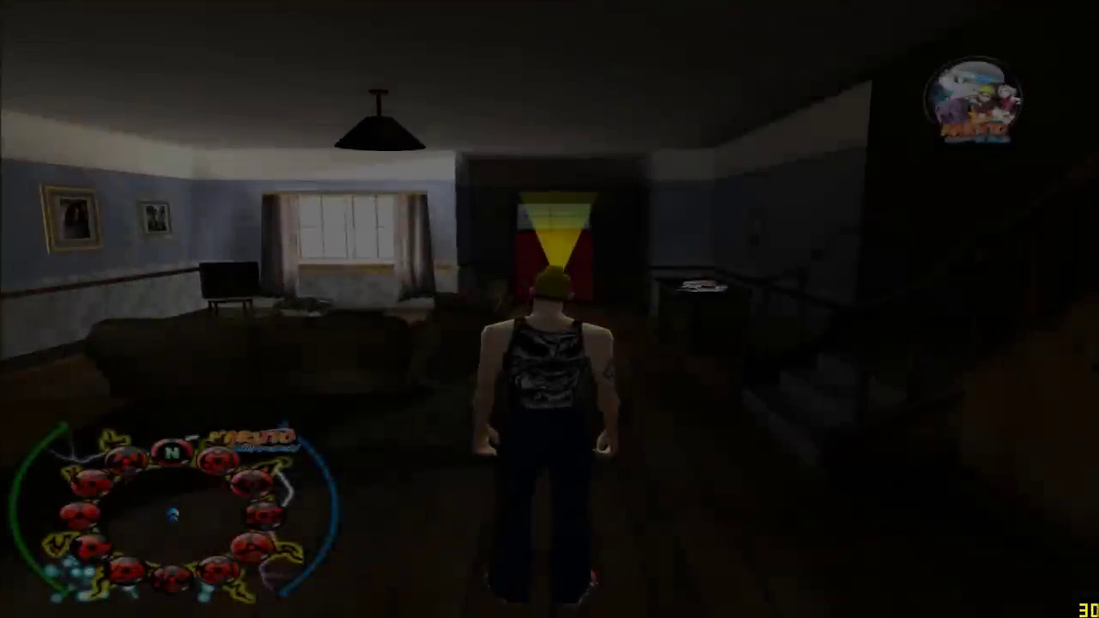
Turn the character around inside the house to view him from the front and back.
key(a)
key(s)
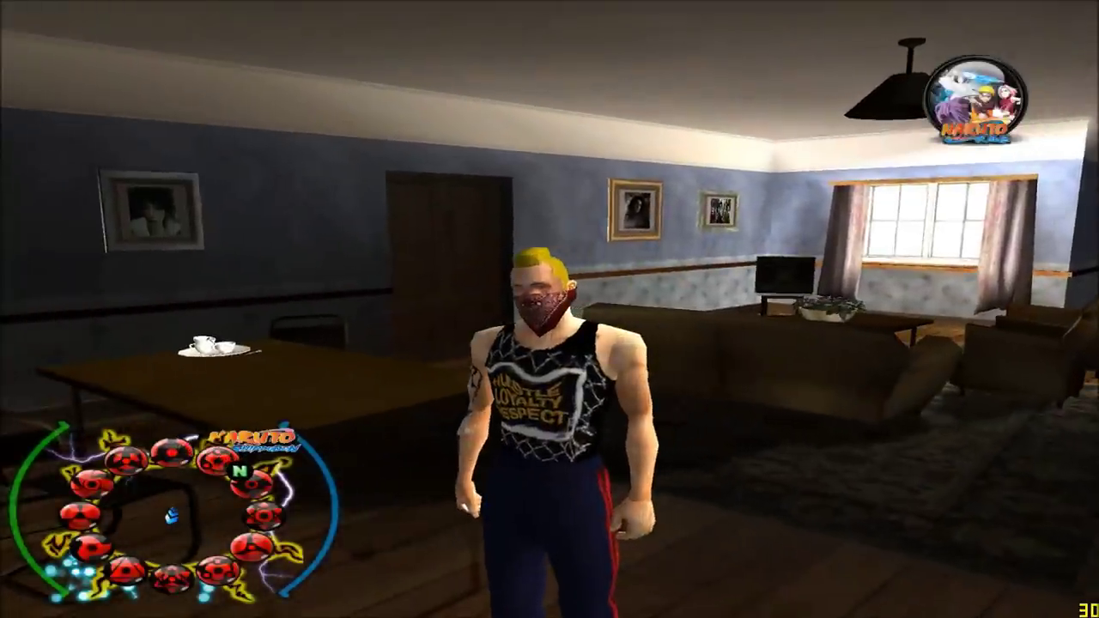
key(w)
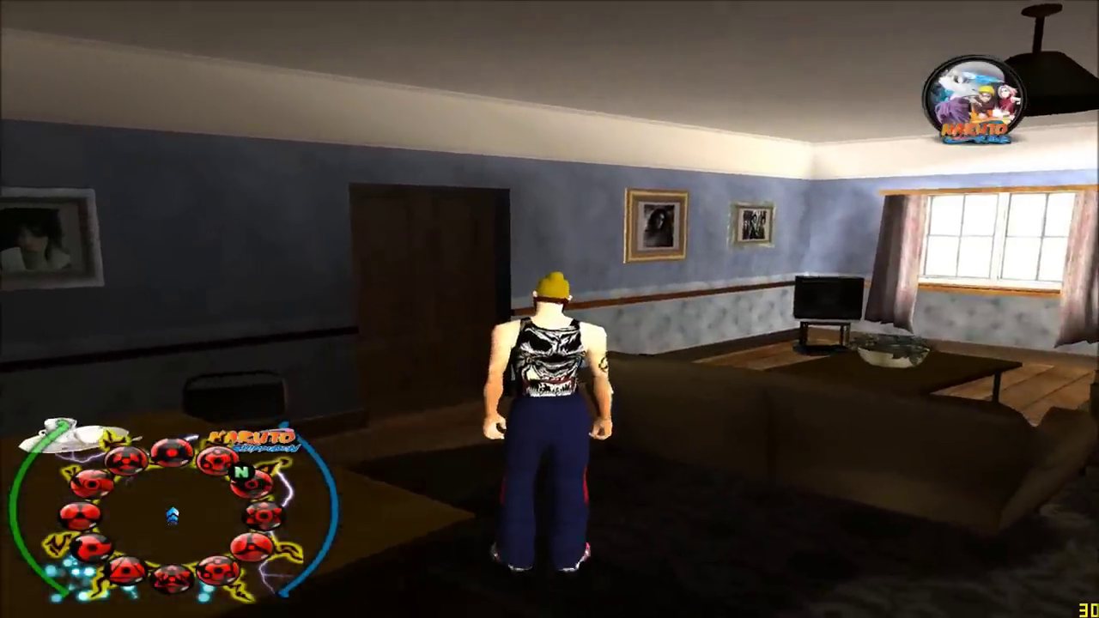
Quit the game, confirming the exit, and close the stopped gta_sa.exe program.
key(Escape)
key(Up)
key(Return)
key(Down)
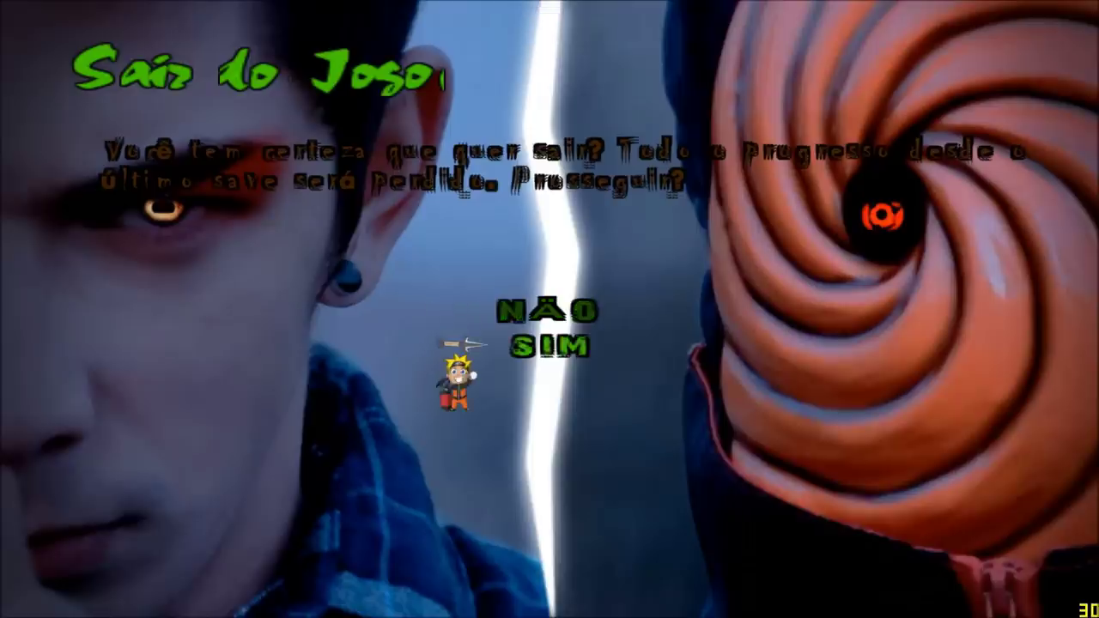
key(Return)
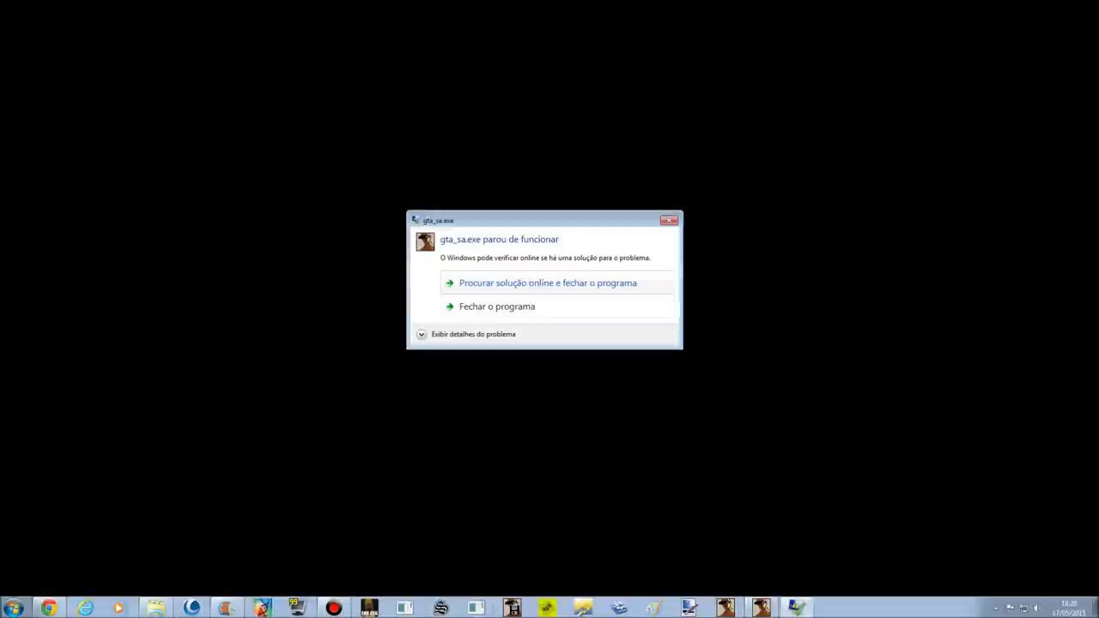
click(593, 311)
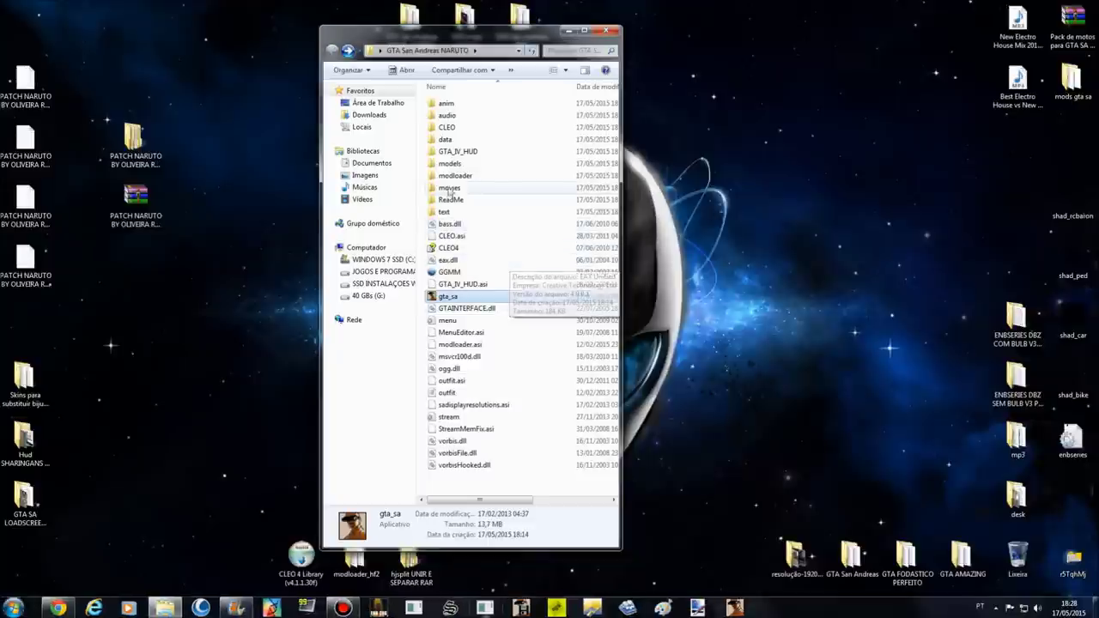
Delete the two modloader files, configuration and log, from the modloader folder and return to the game's main folder.
click(447, 165)
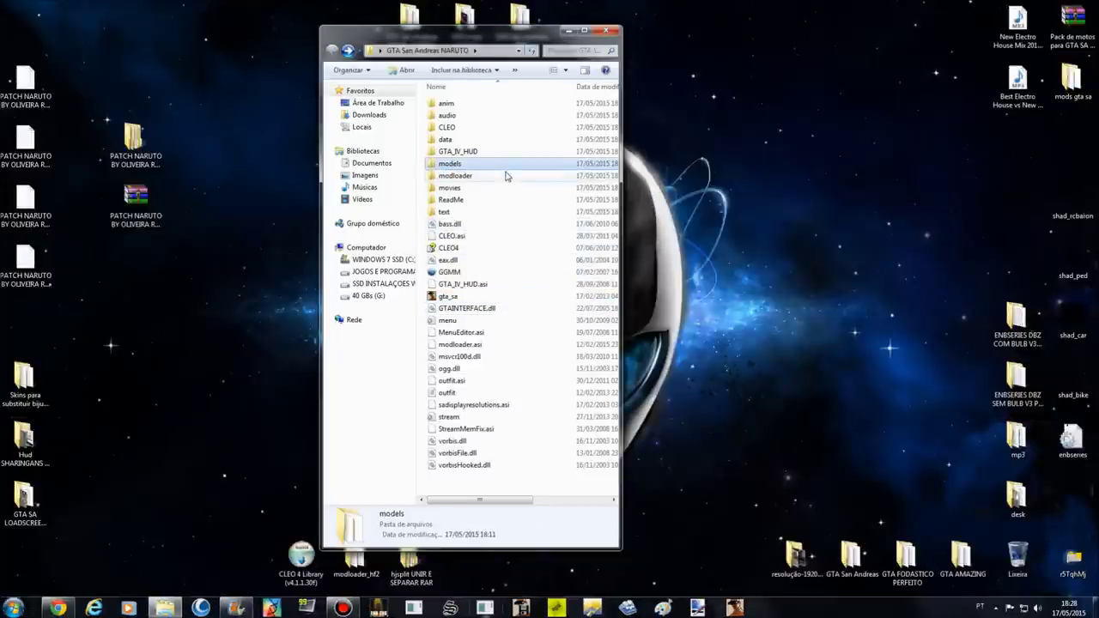
double_click(471, 178)
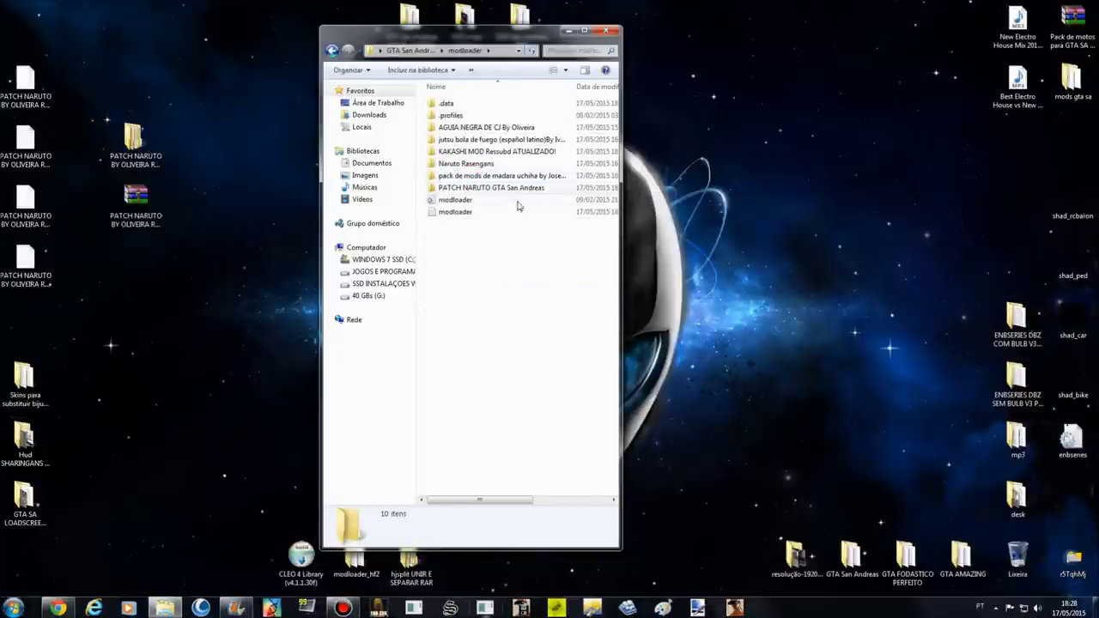
click(486, 200)
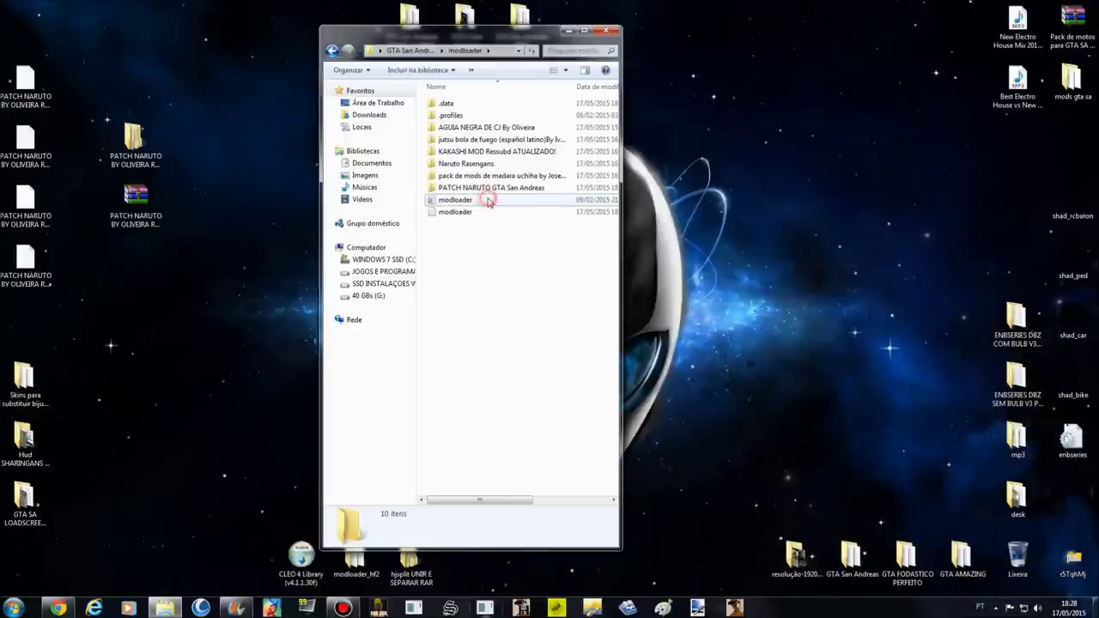
click(486, 200)
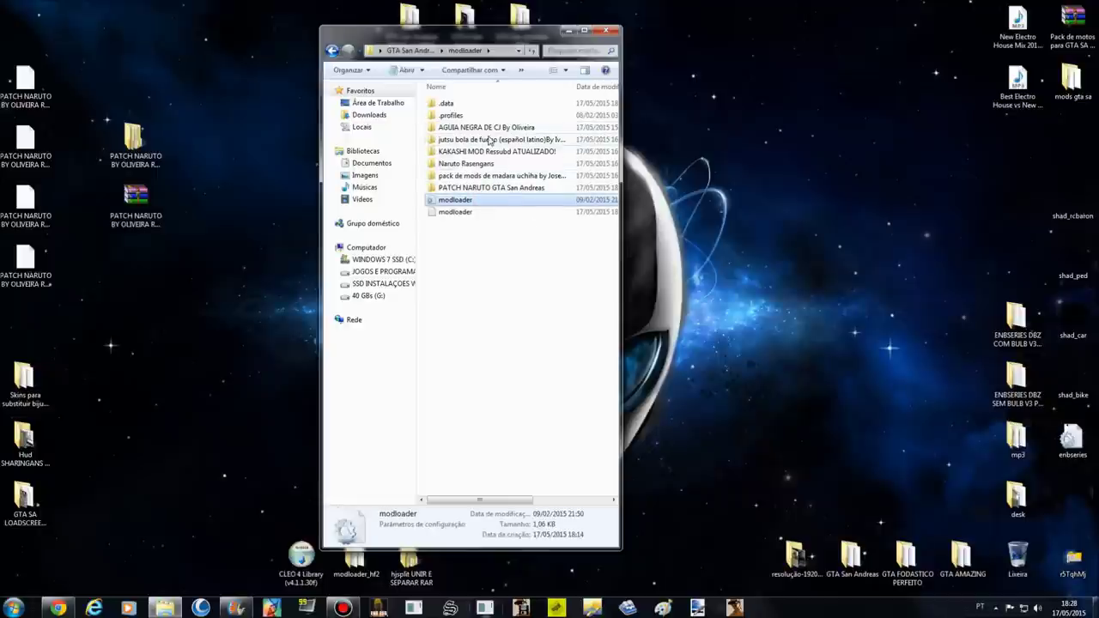
drag(486, 200, 522, 278)
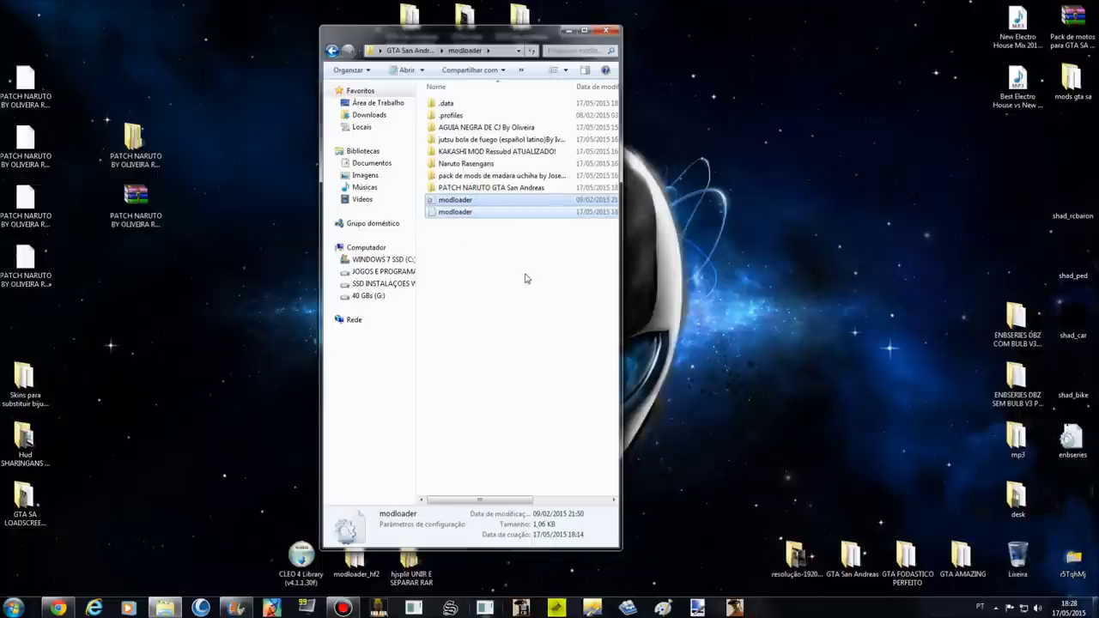
key(Delete)
click(332, 50)
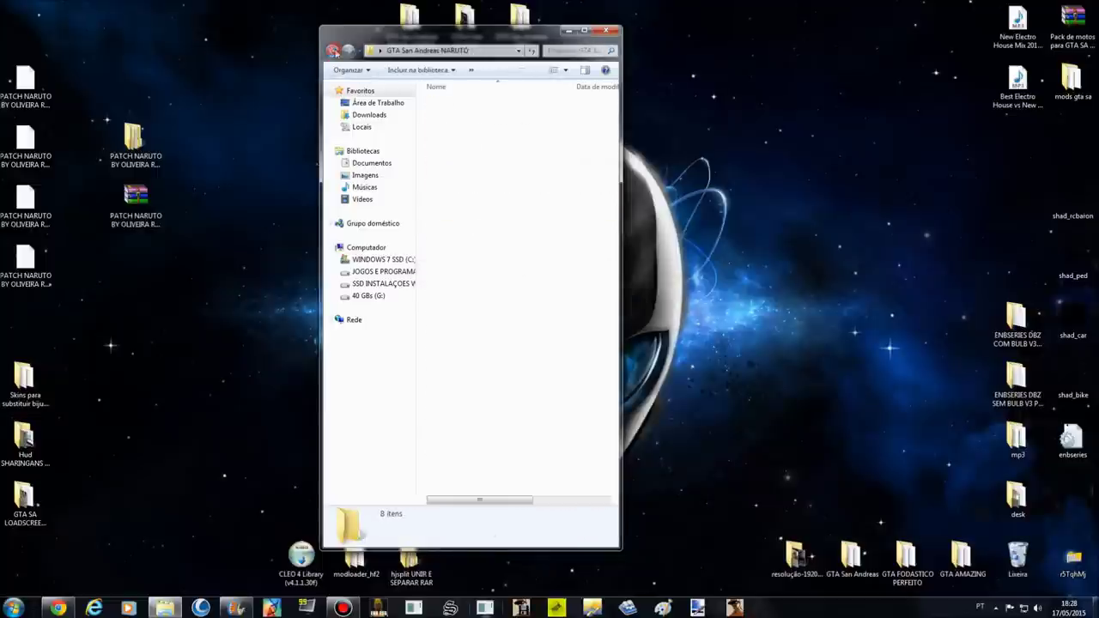
Launch gta_sa and start a new game from the main menu.
double_click(462, 297)
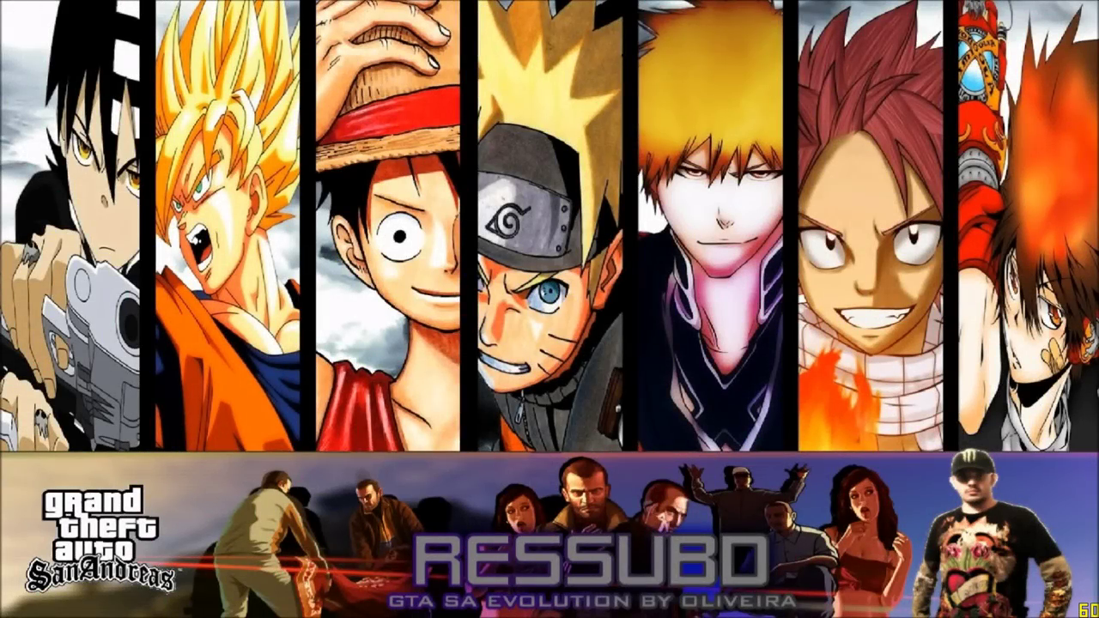
key(Return)
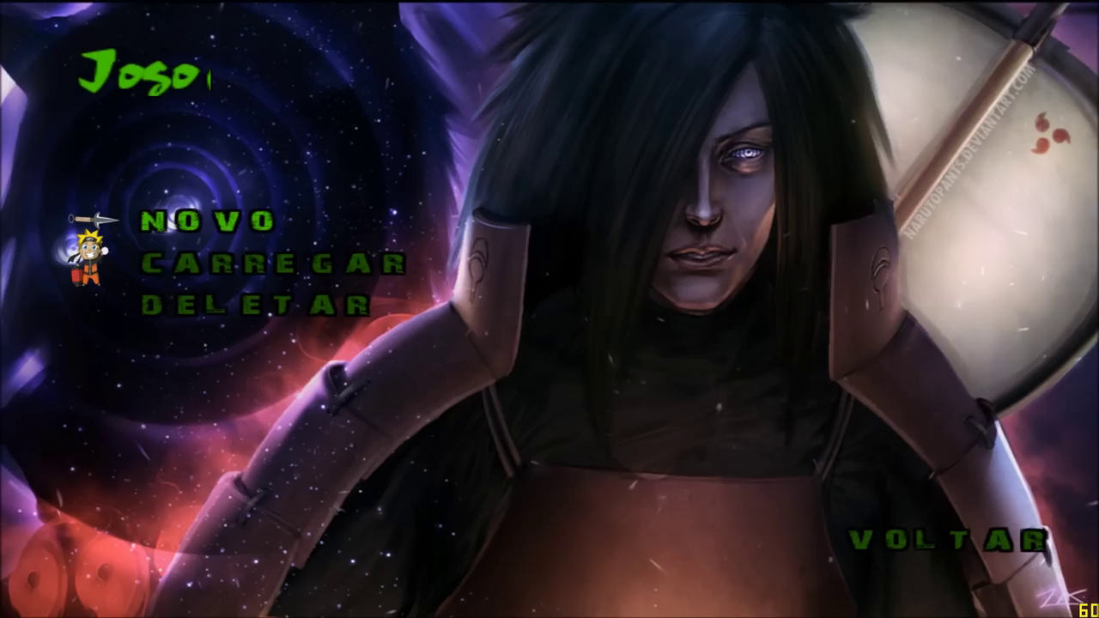
key(Return)
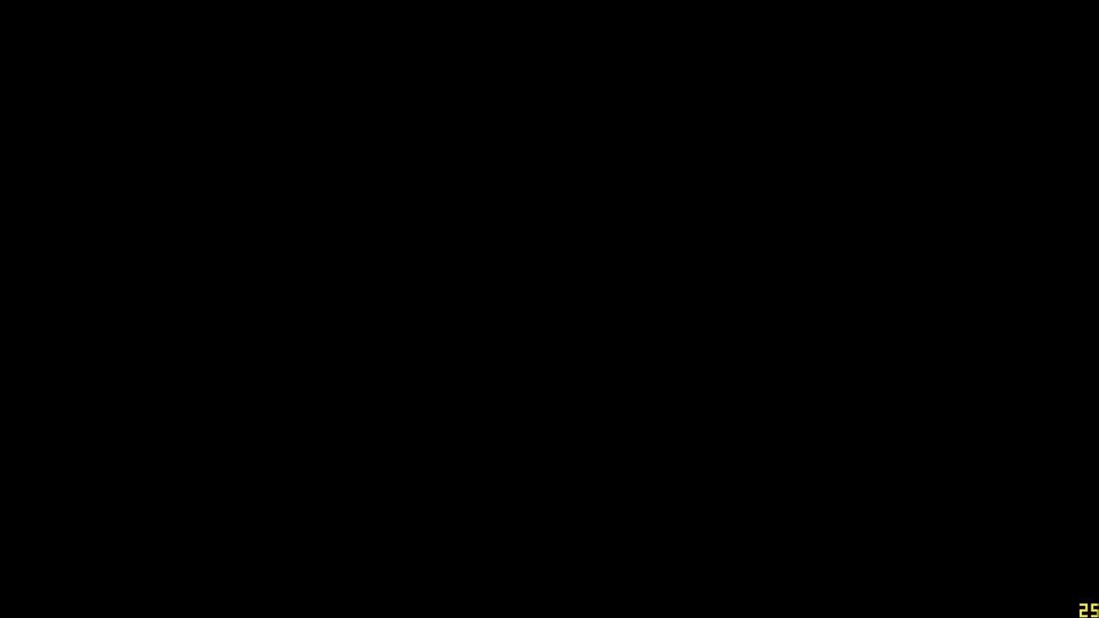
Run the character down the alley to the street, turn him around and crouch briefly to test the game.
key(w)
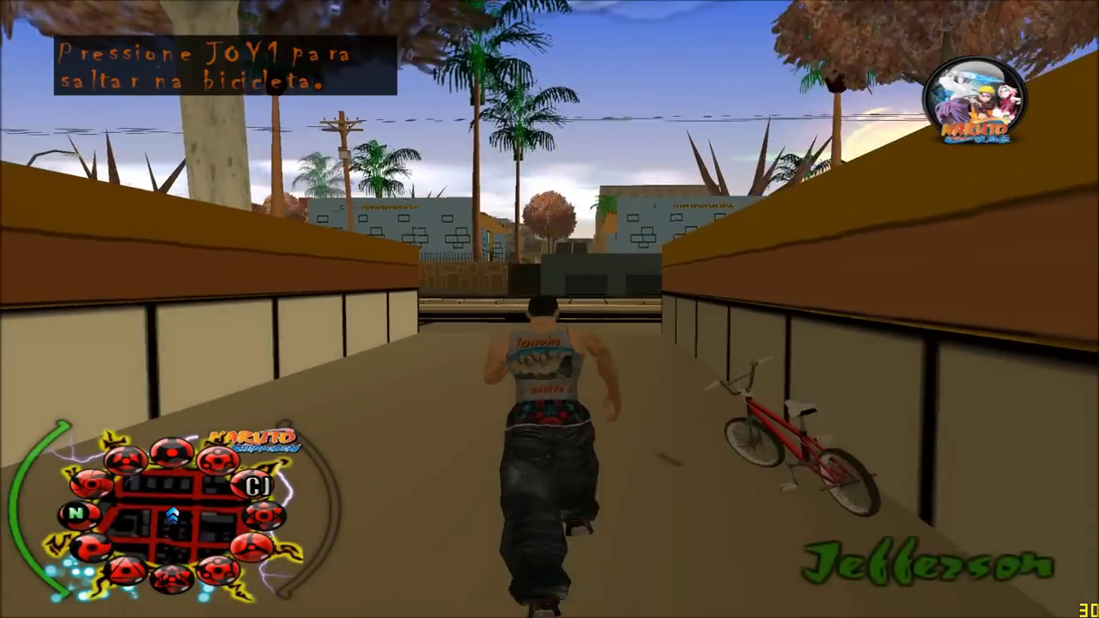
key(shift)
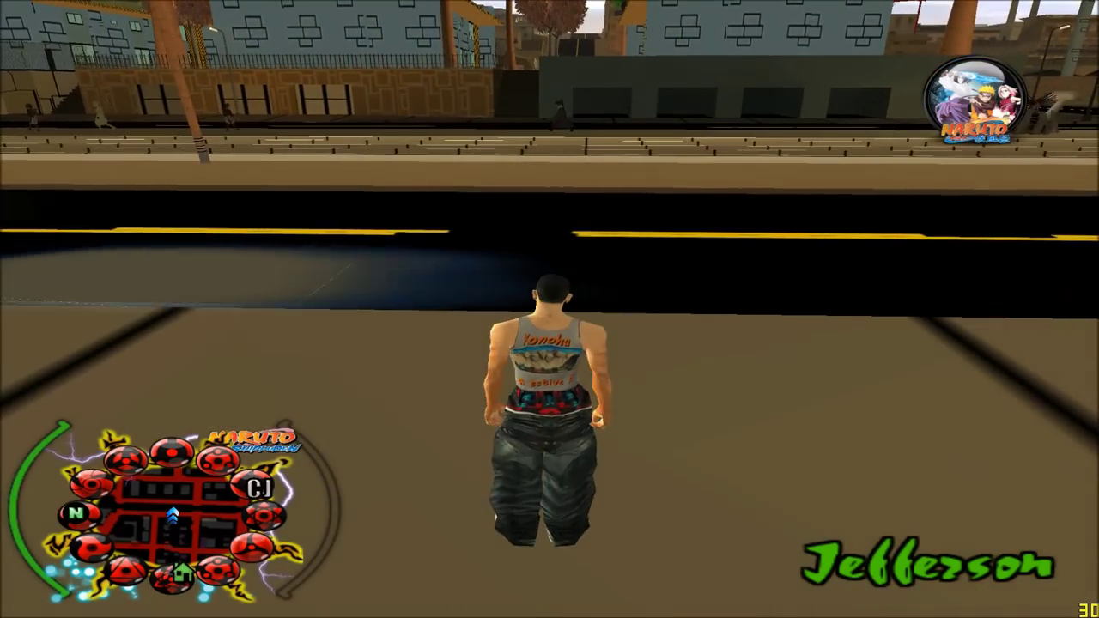
key(a)
key(s)
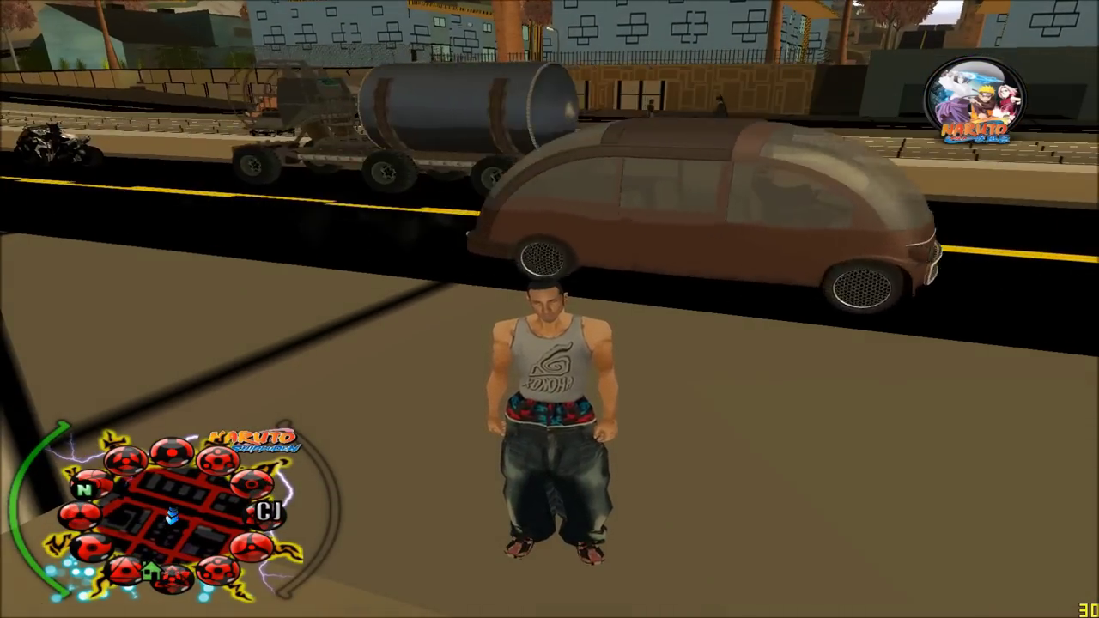
key(w)
key(c)
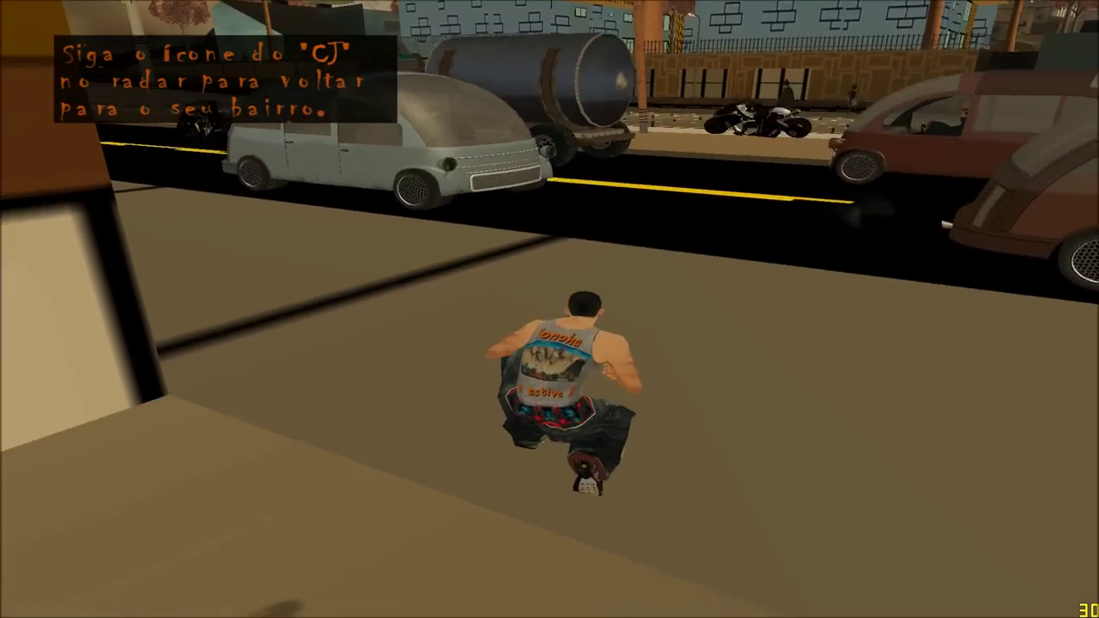
key(c)
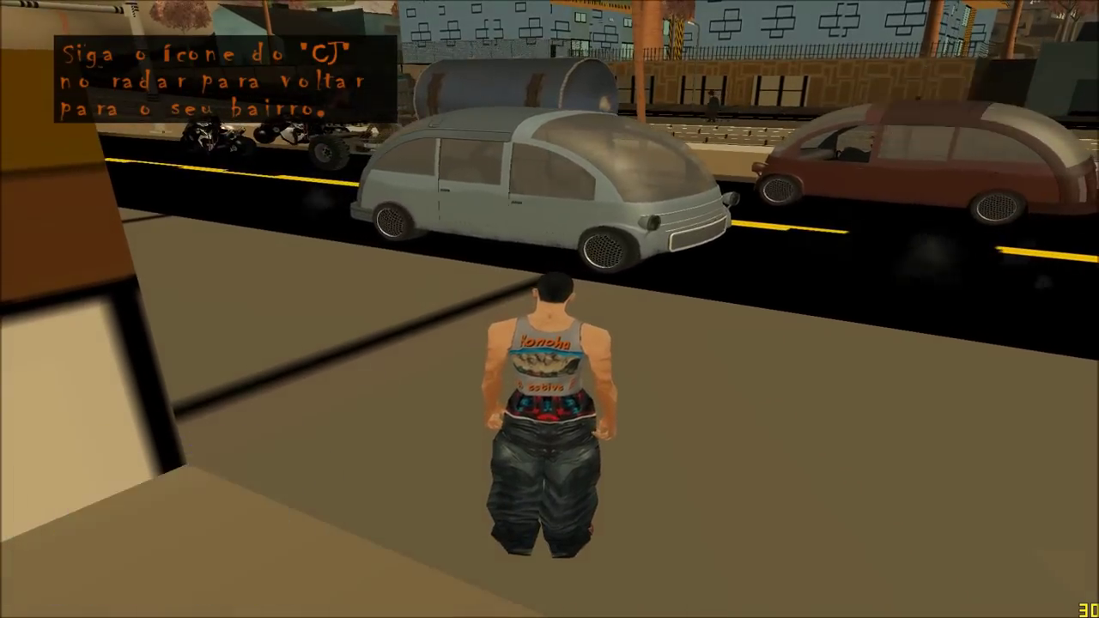
key(w)
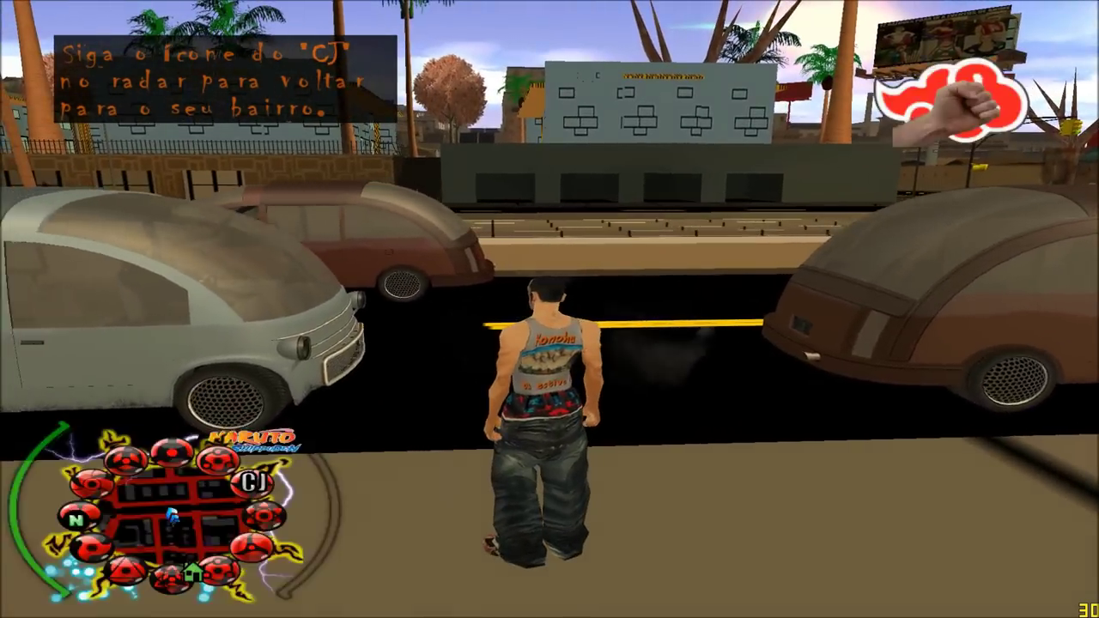
Quit the game, confirming the exit, and close the stopped gta_sa.exe program.
key(Escape)
key(Up)
key(Return)
key(Down)
key(Return)
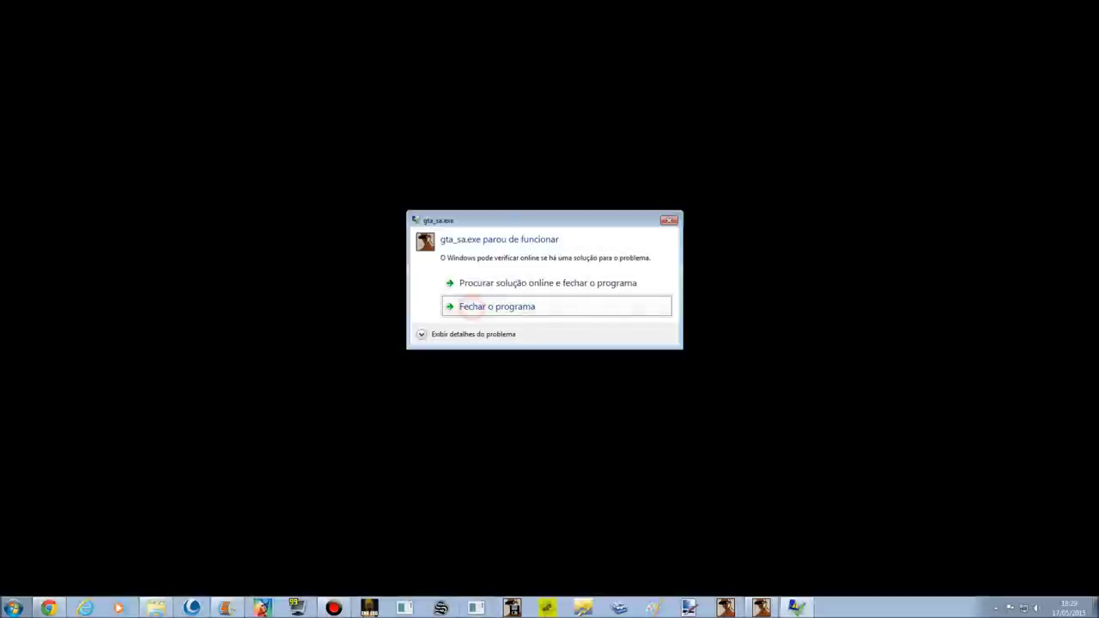
click(637, 309)
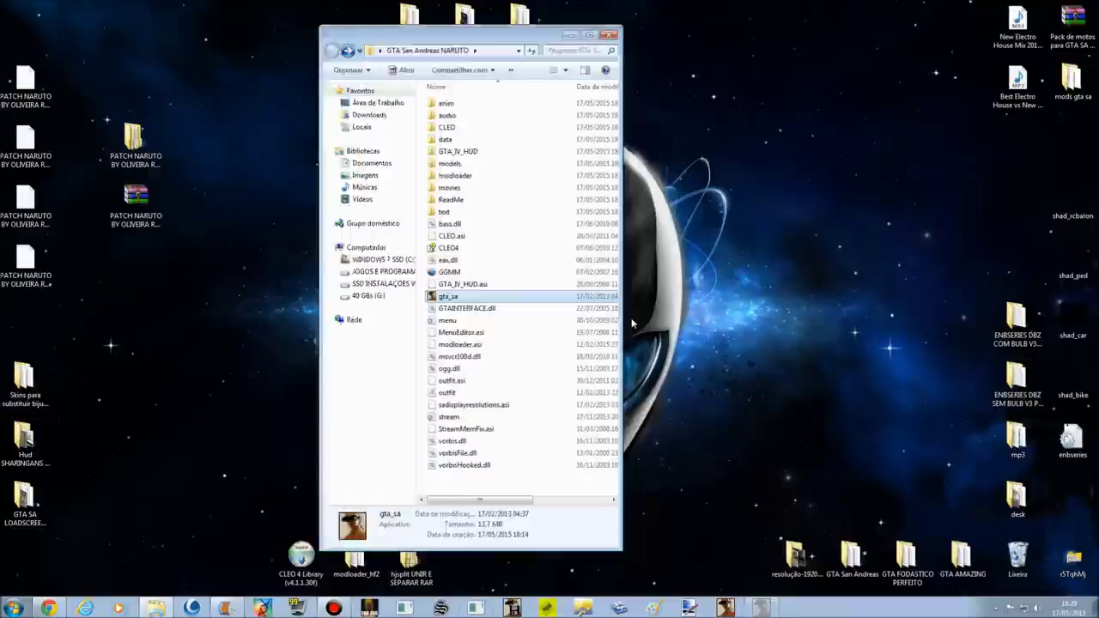
Check the contents of the CLEO folder in the game's main directory and return to the main directory.
click(460, 129)
click(460, 129)
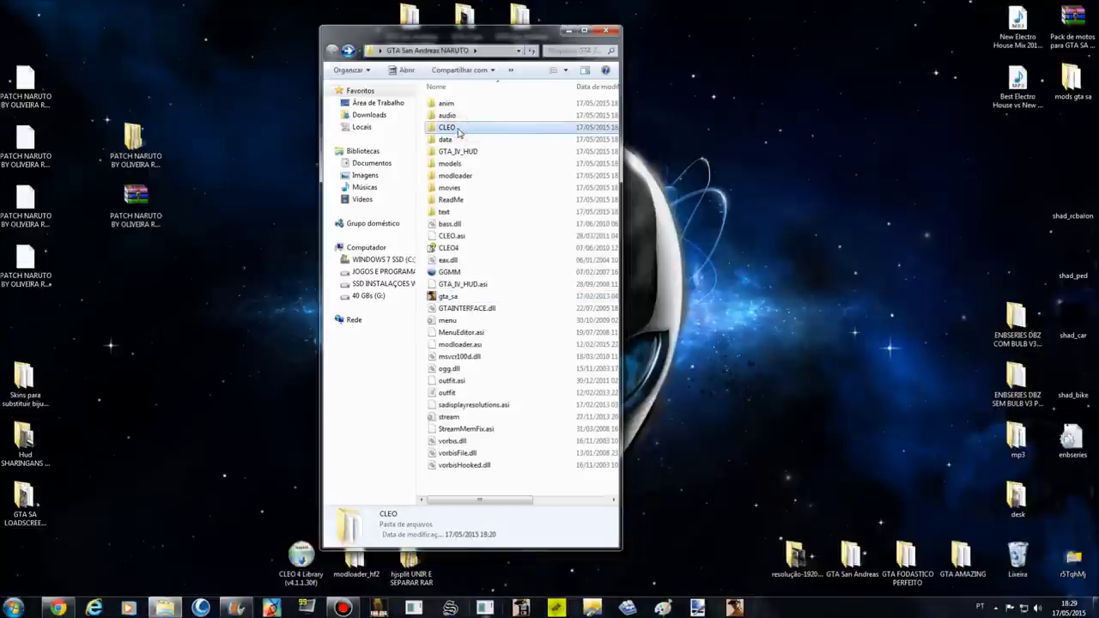
double_click(464, 129)
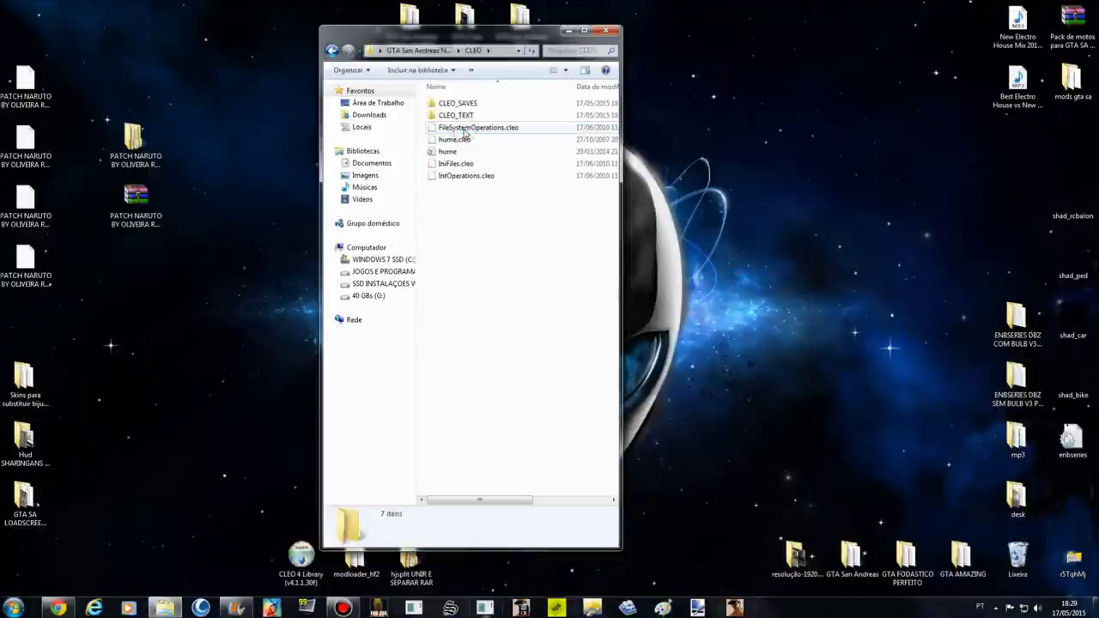
key(BackSpace)
Delete first_person.cs and newOpcodes.cleo from the CLEO folder of PATCH NARUTO GTA San Andreas inside modloader.
double_click(473, 177)
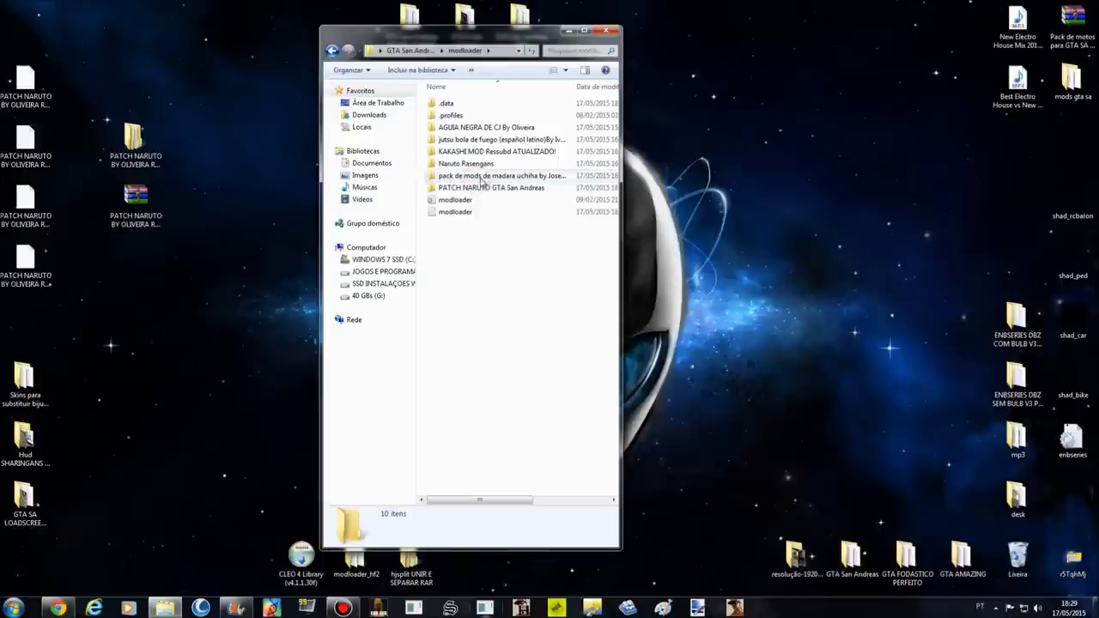
double_click(494, 187)
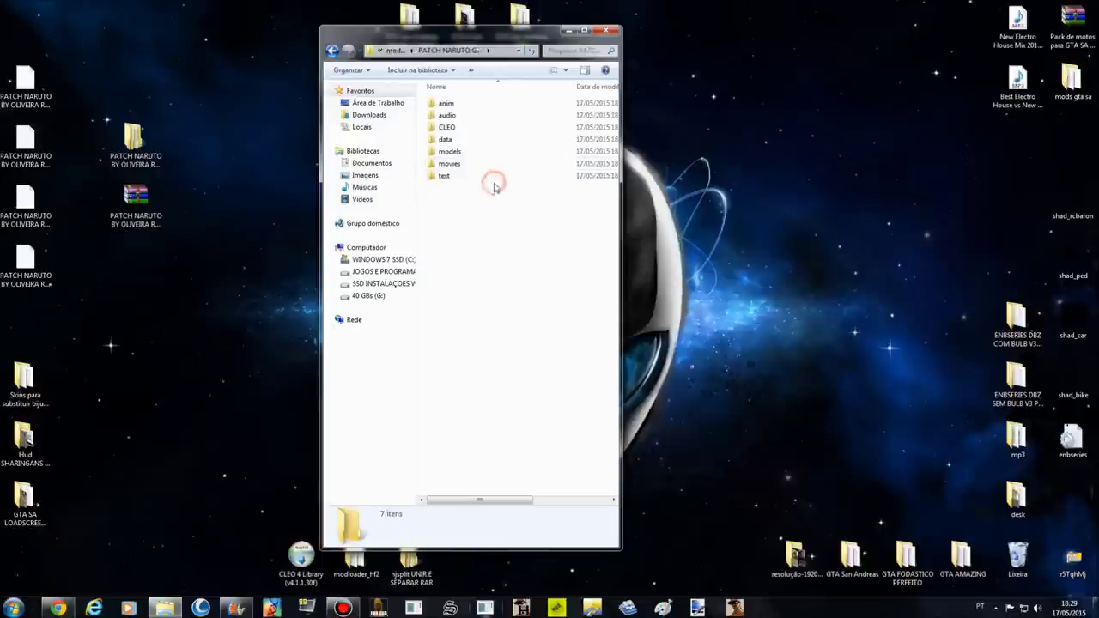
double_click(464, 127)
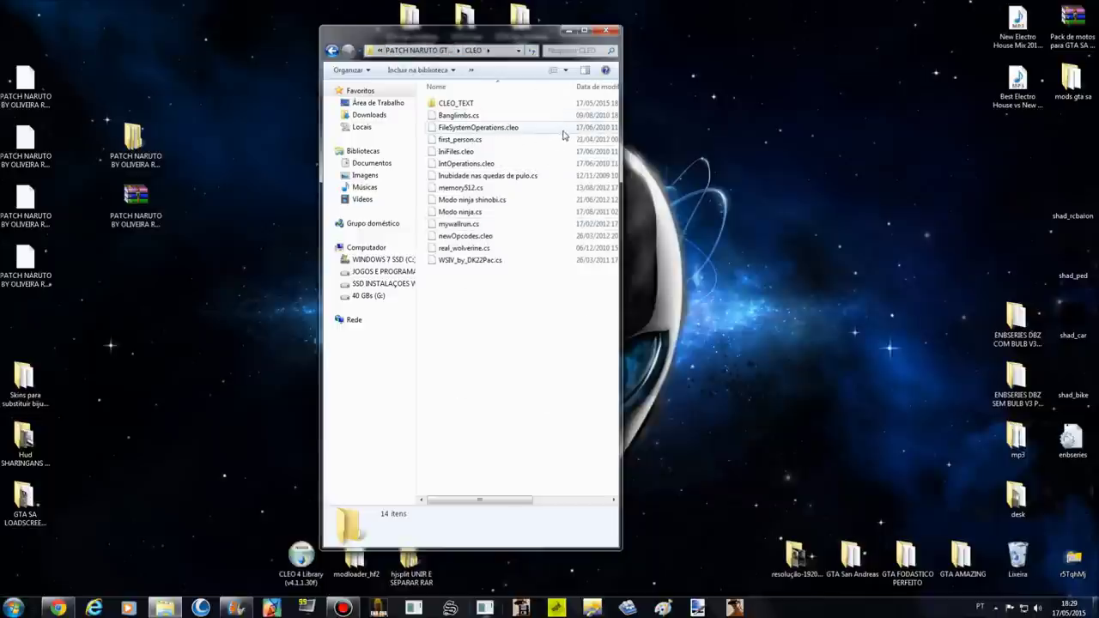
click(470, 141)
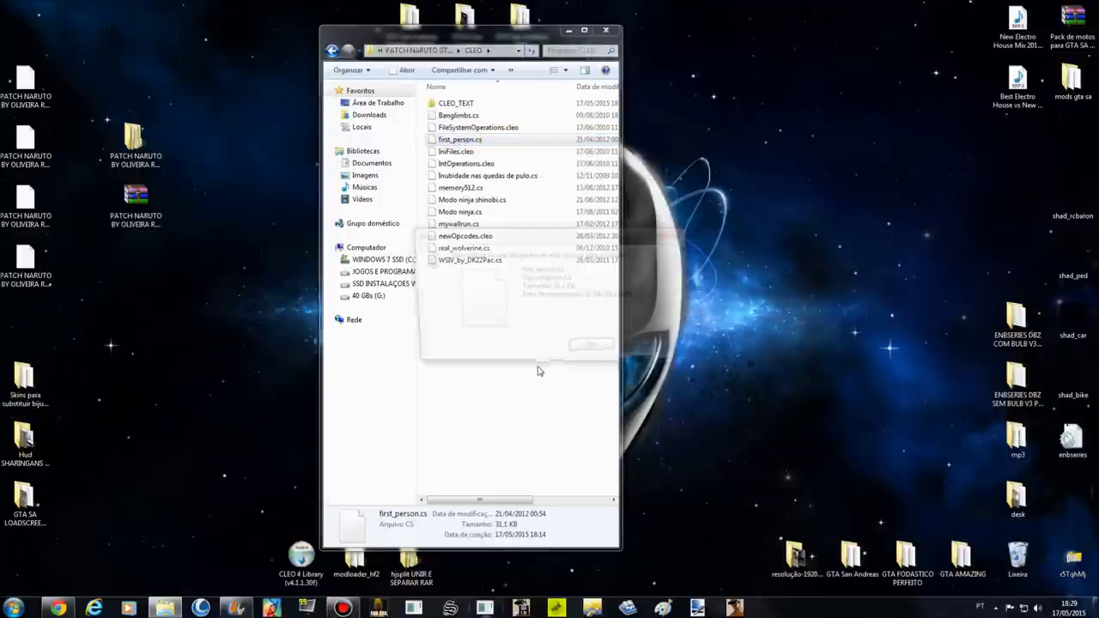
key(Delete)
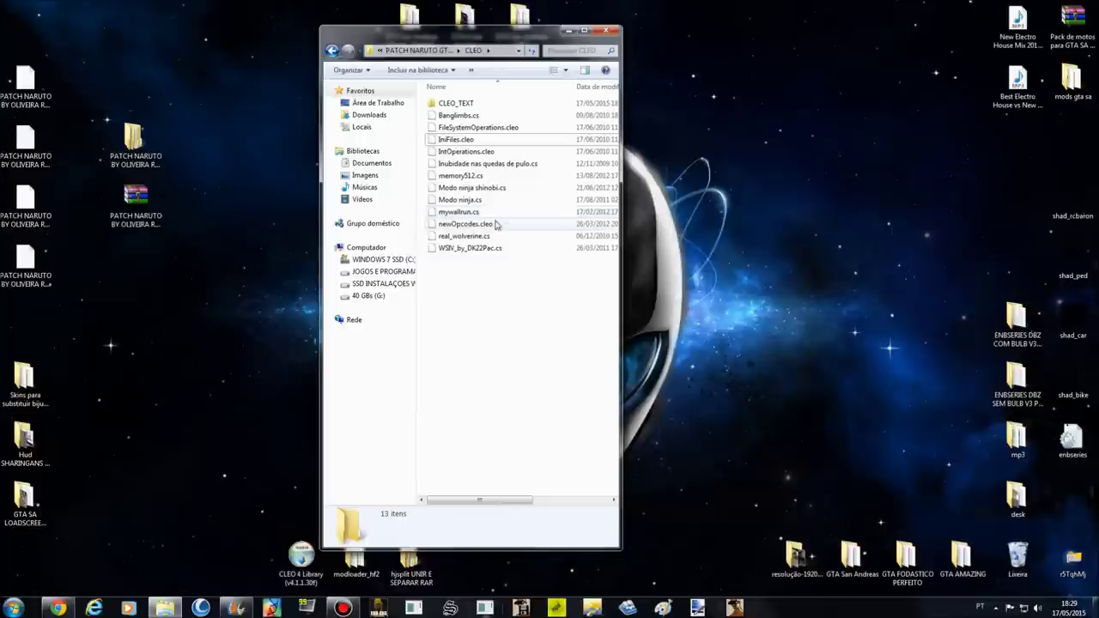
click(457, 226)
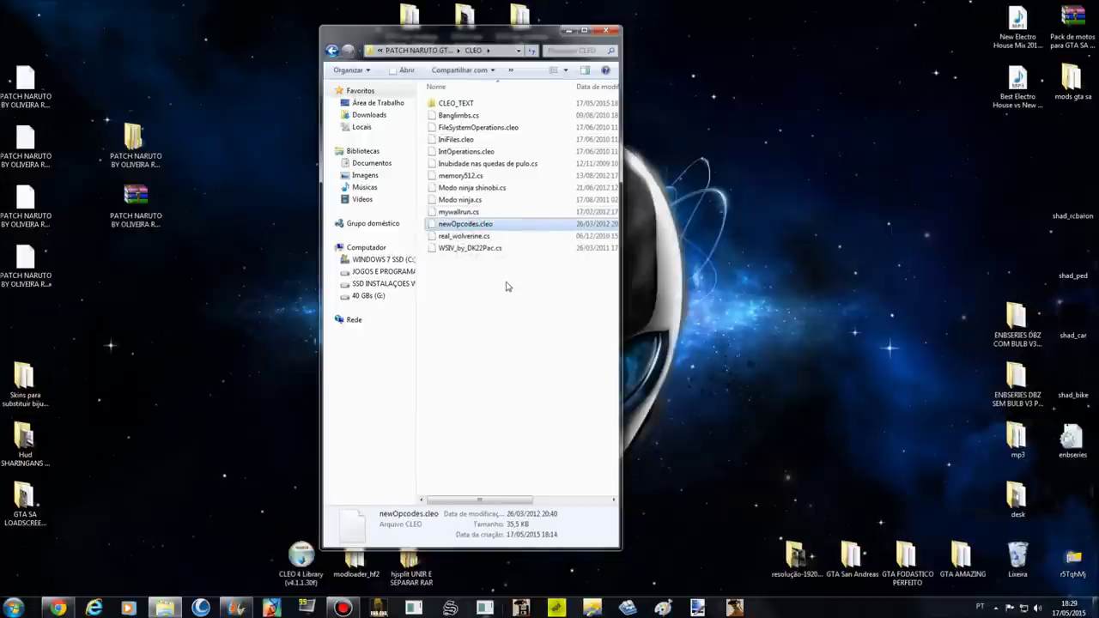
key(Delete)
click(617, 351)
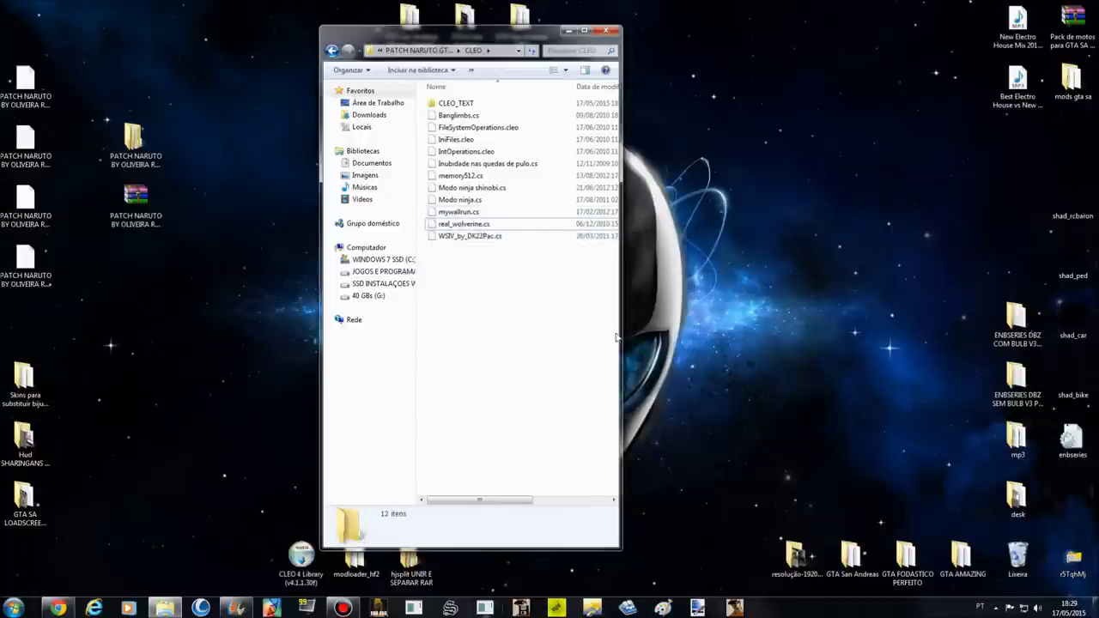
Go back to the GTA San Andreas NARUTO folder, relaunch gta_sa and start a new game.
click(331, 51)
click(331, 51)
double_click(453, 297)
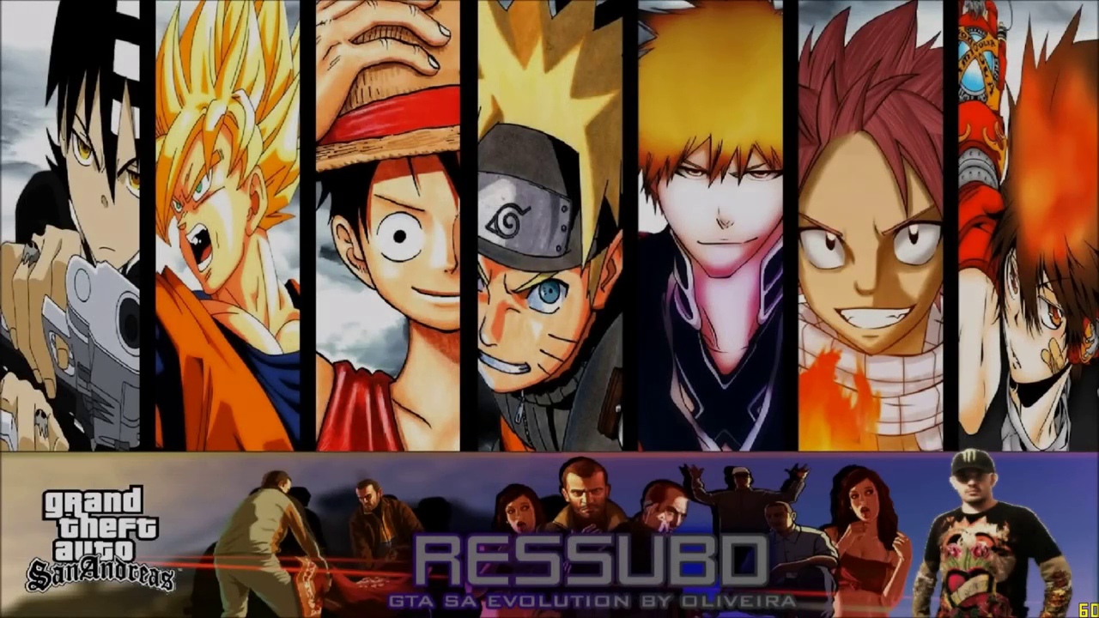
key(Return)
key(Return)
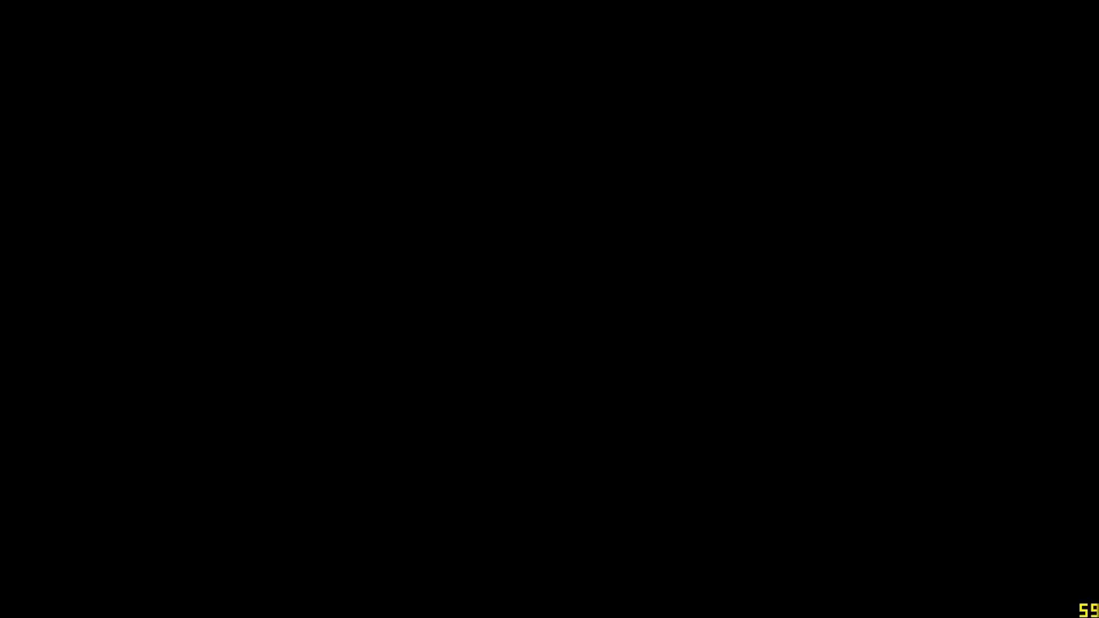